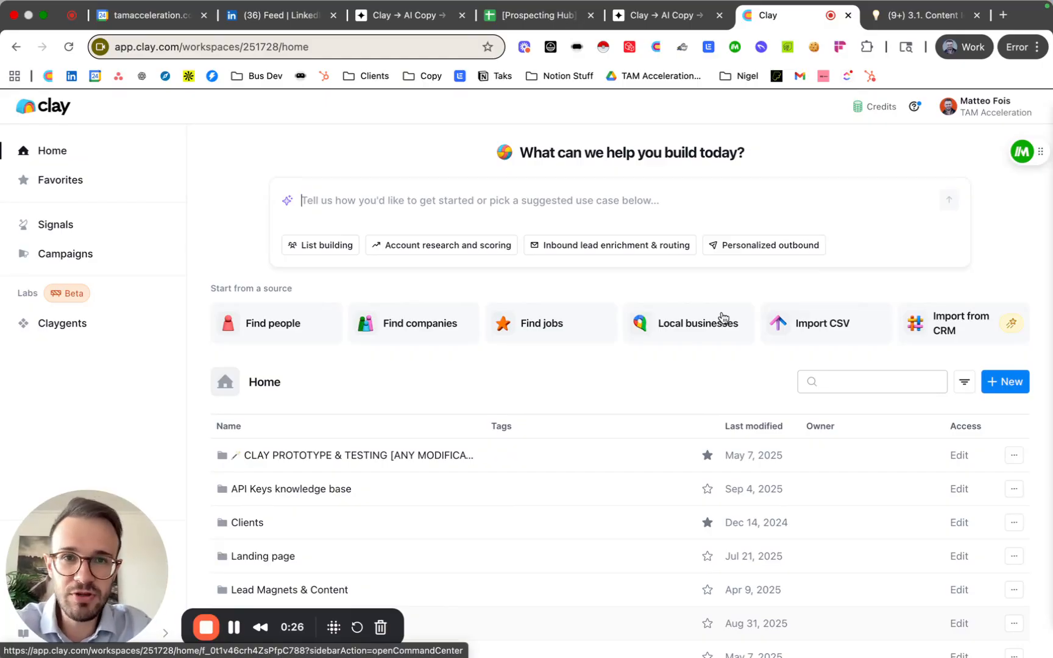
Review the Luma event page for the session Clay → AI Copy → Smartlead: Scaling Relevant Personalisation That Works.
click(683, 17)
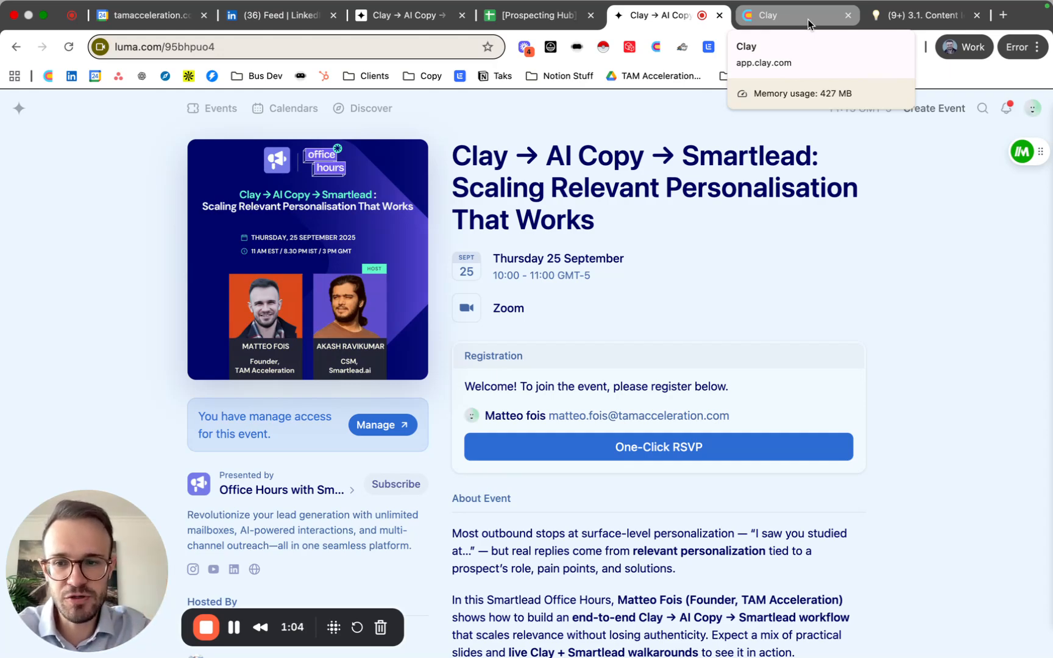
click(808, 23)
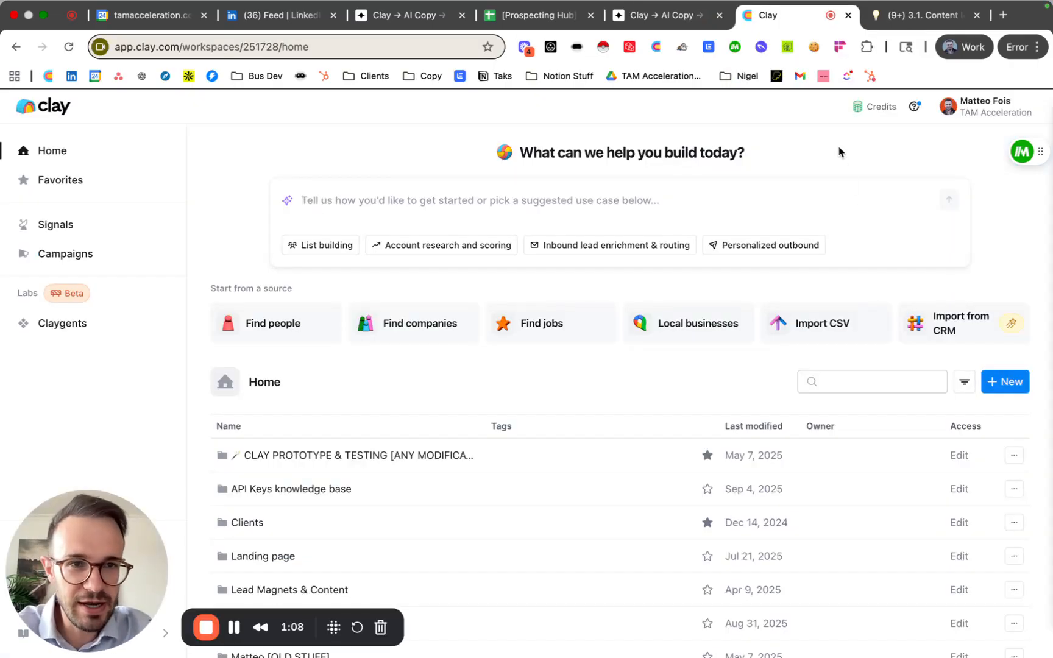
click(677, 23)
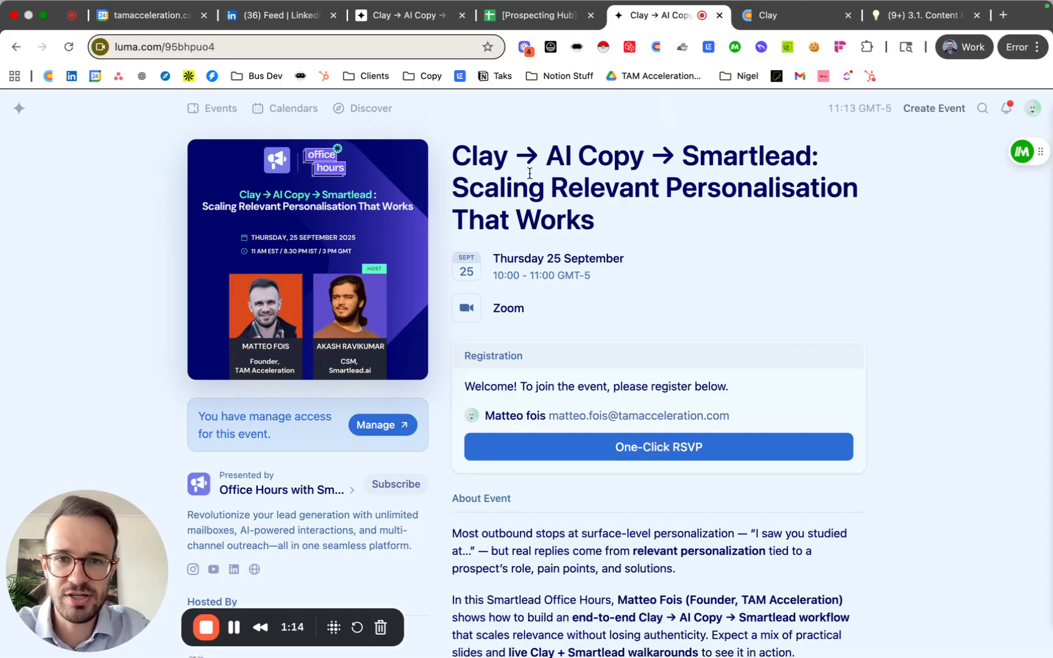
In Clay, request a table of US companies between 500 and 1000 employees, recently funded with a Series A, in the Tech sector.
click(780, 17)
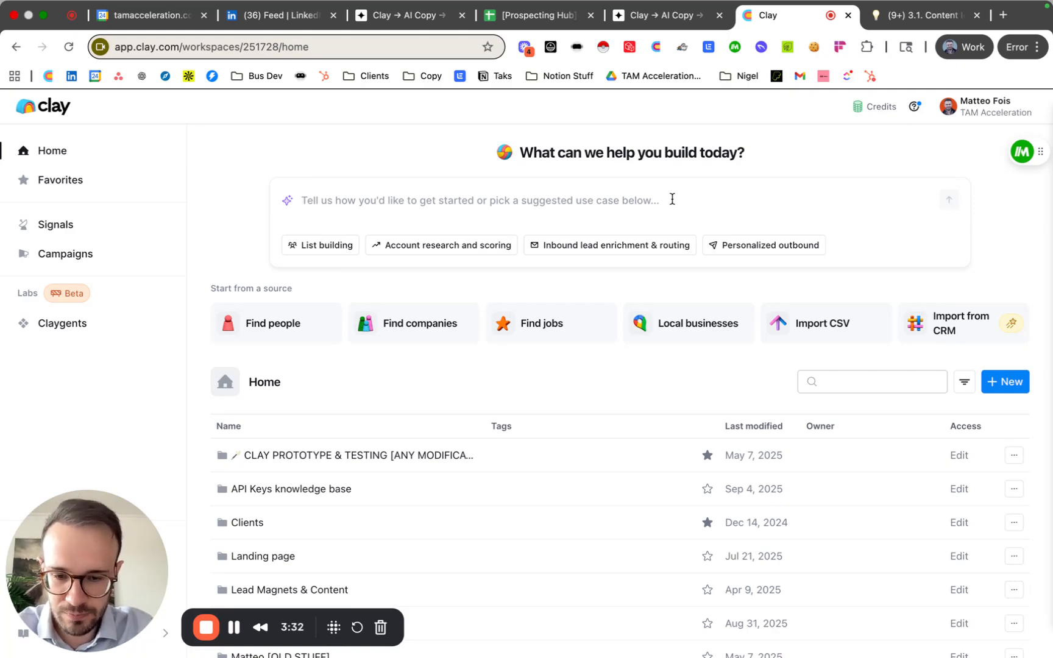
text(Bui)
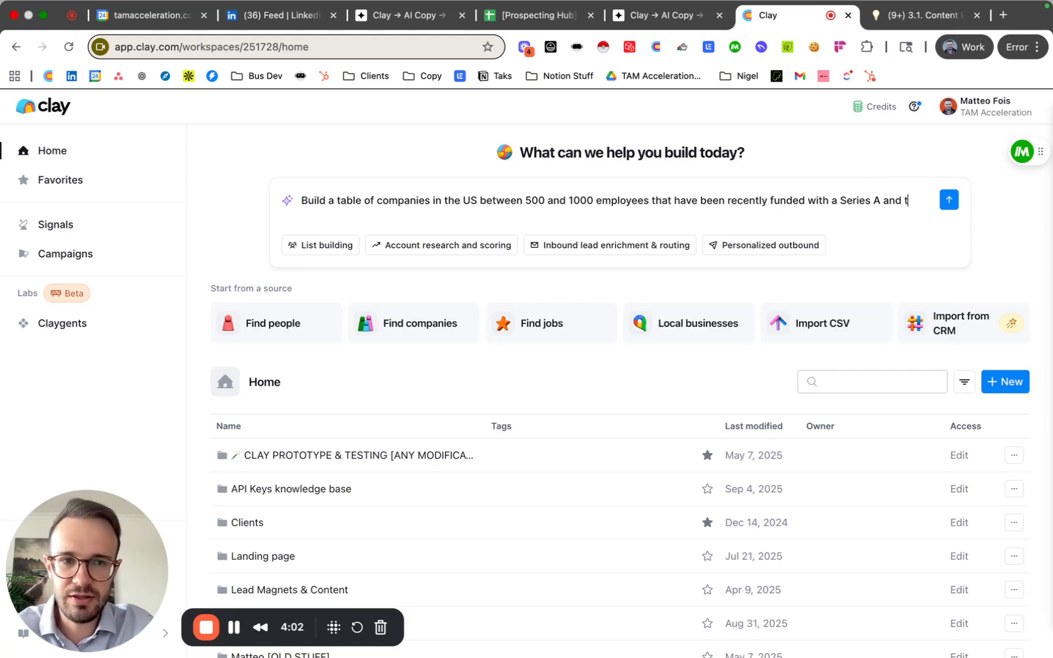
text(work in the Tech sector)
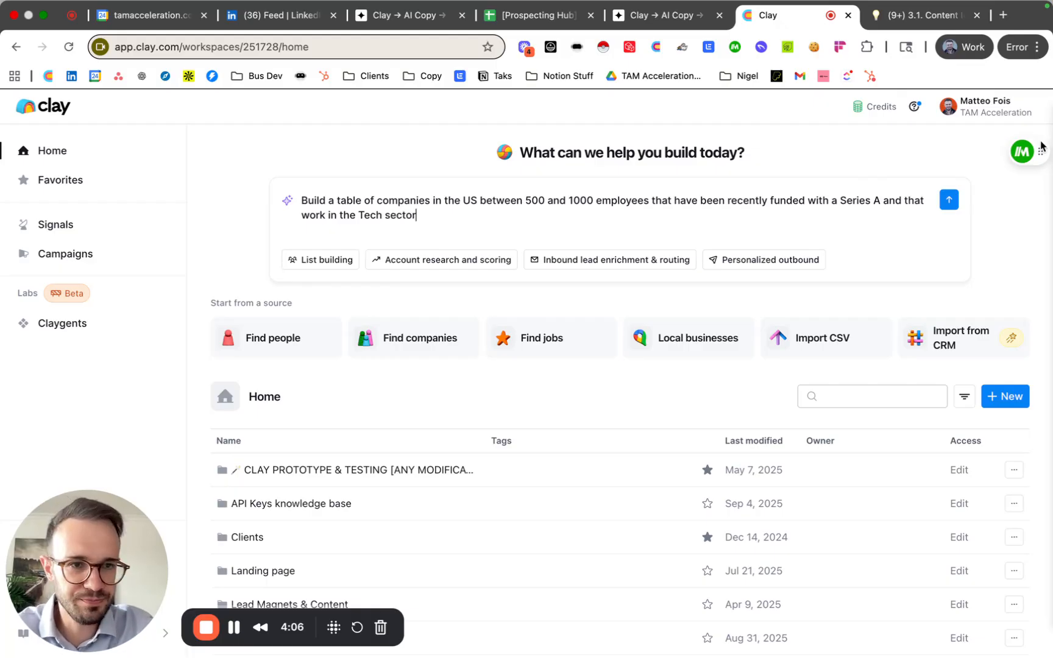
key(super+a)
click(948, 201)
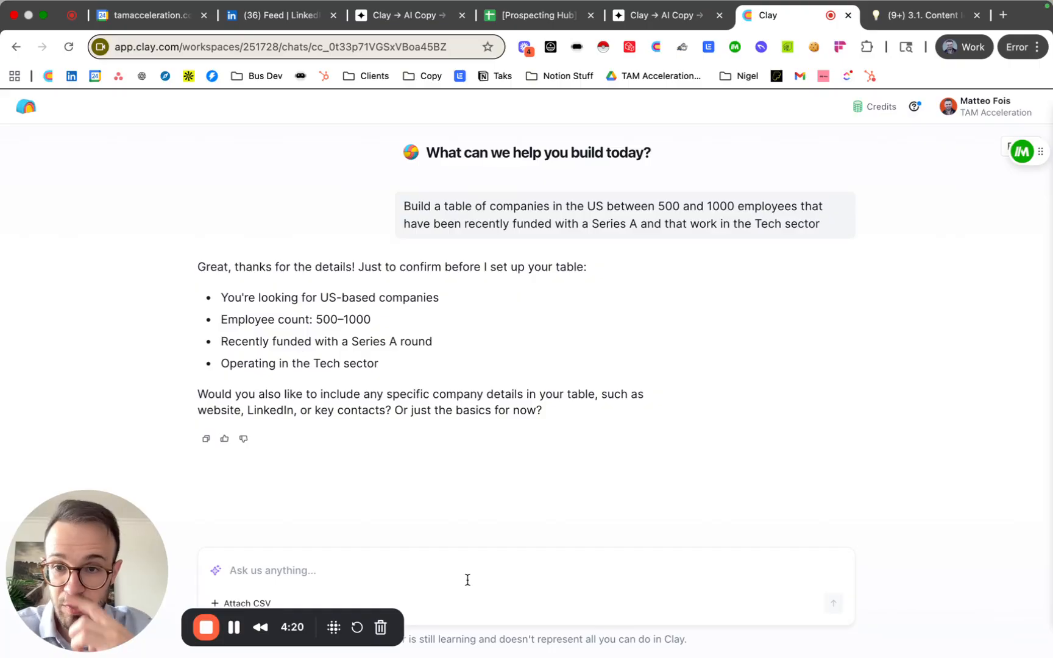
Reply asking for all the information, including website, LinkedIn and key contacts, without using any credits, and for previews of 500 companies.
text(Ye)
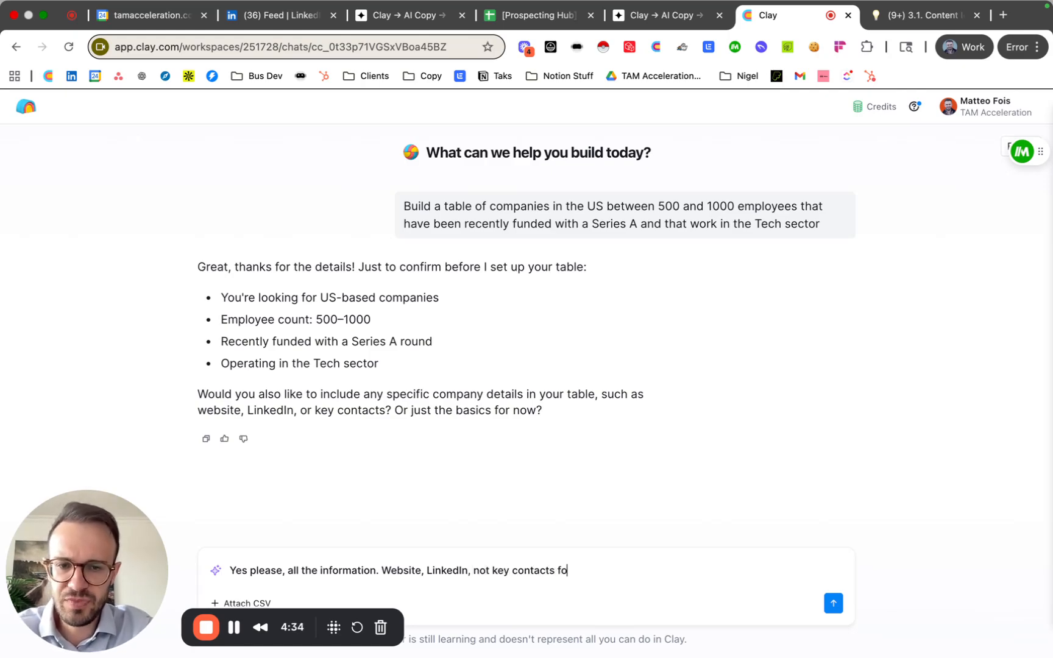
key(BackSpace)
key(BackSpace)
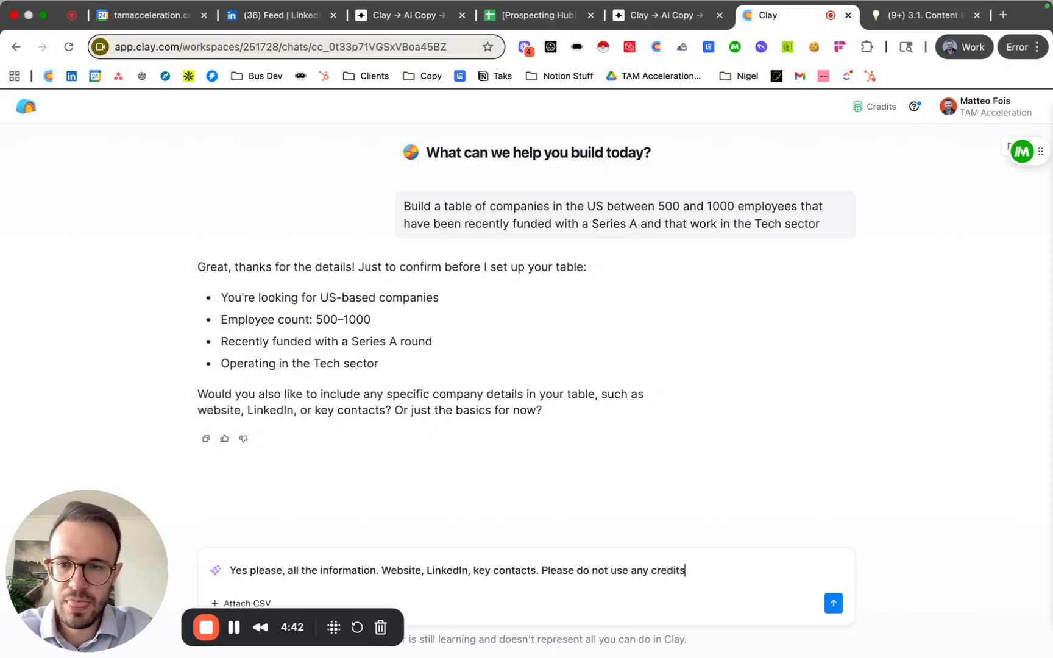
key(shift+Return)
text(Give )
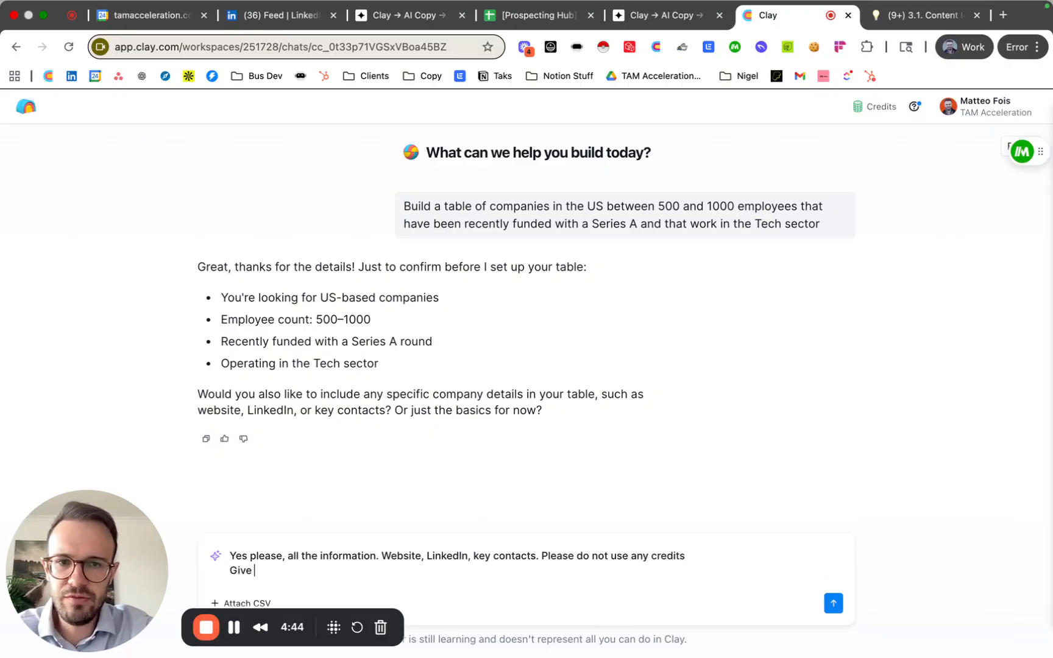
text(me a previes o)
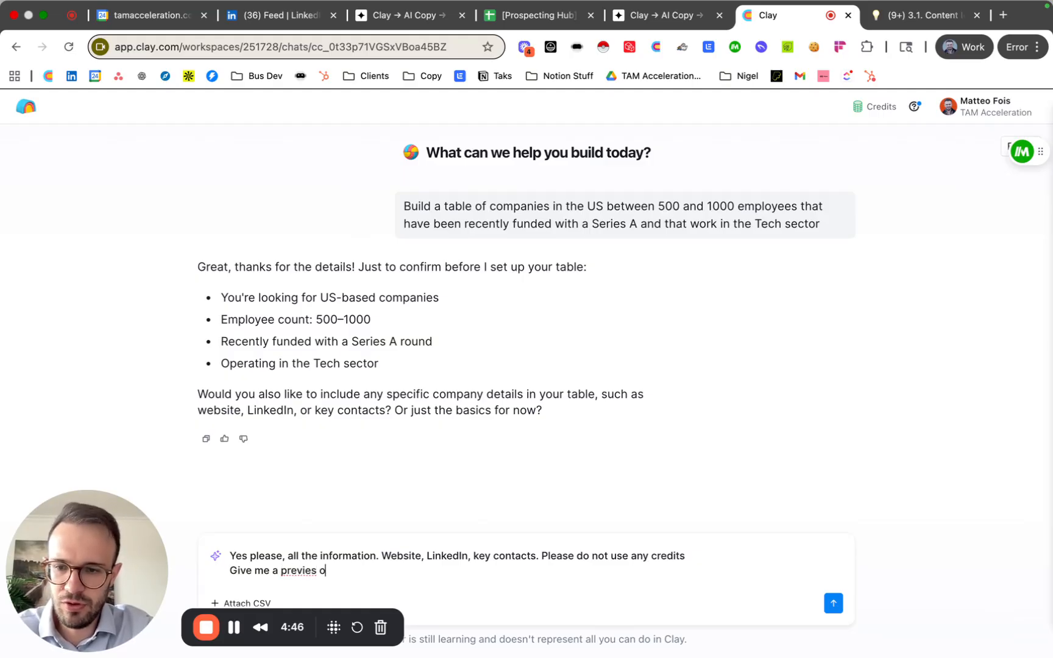
text(f 500 )
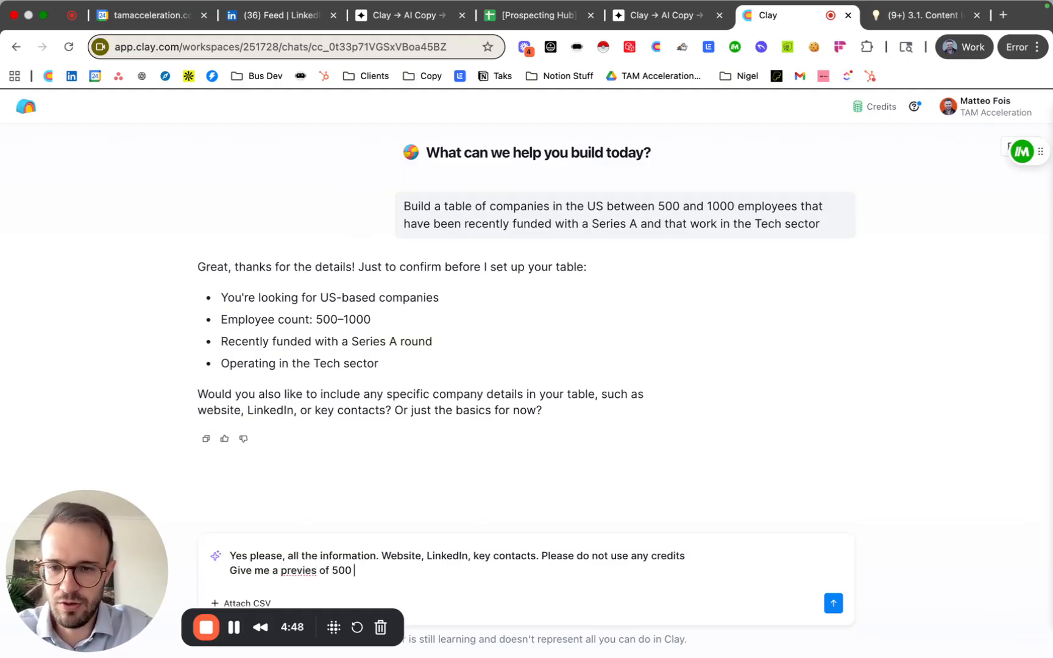
text(companies)
double_click(305, 571)
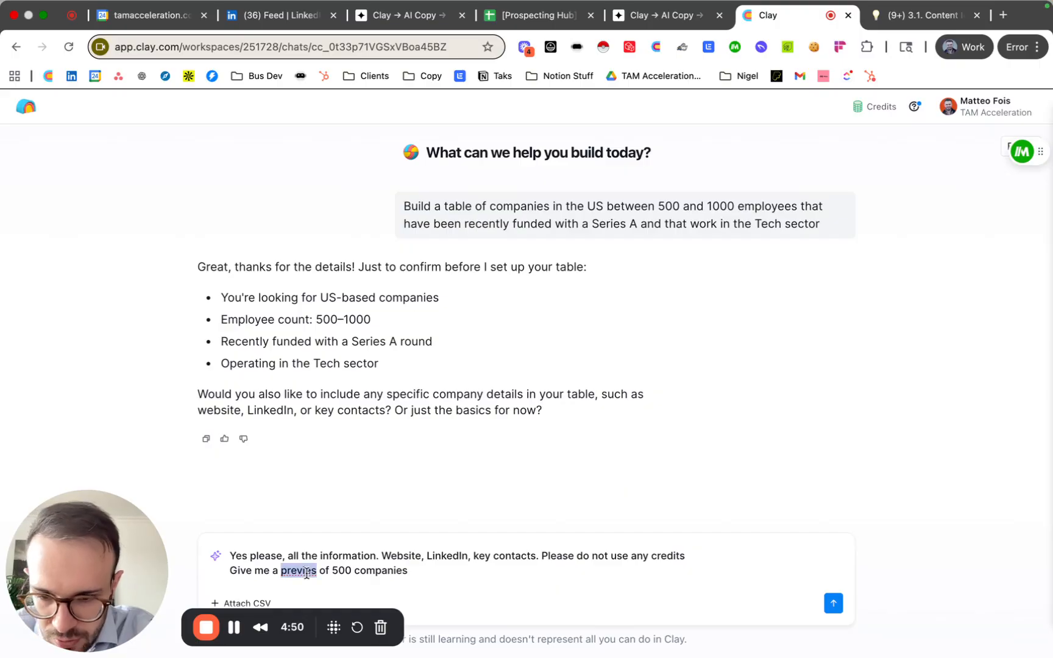
text(previews)
key(Return)
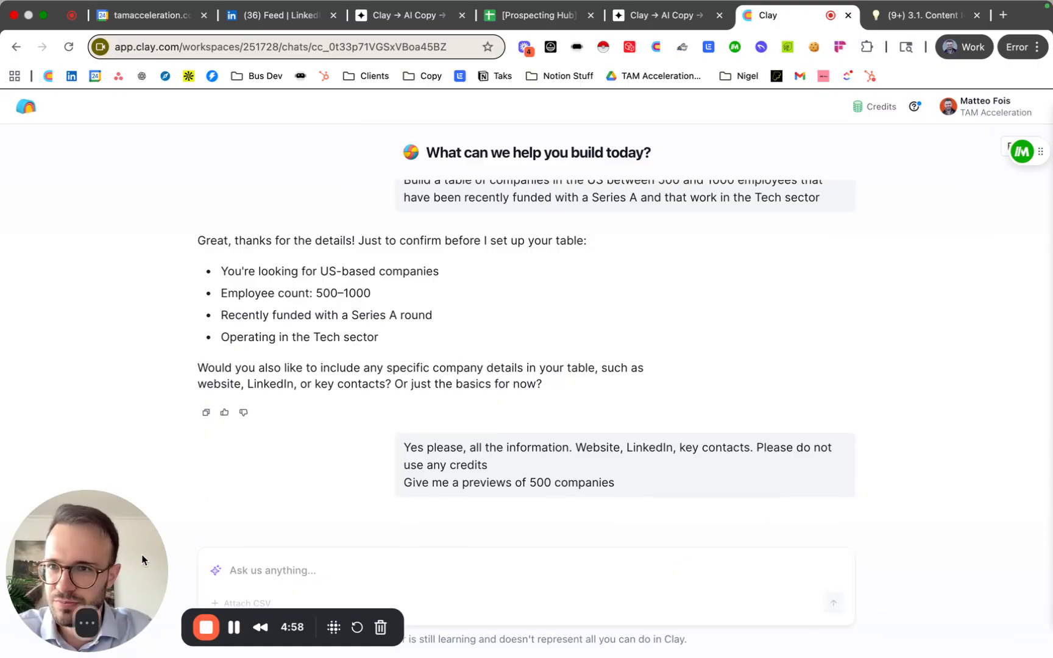
Examine the company preview's industry, size, type, location and LinkedIn columns against the original request in the chat.
drag(125, 555, 111, 515)
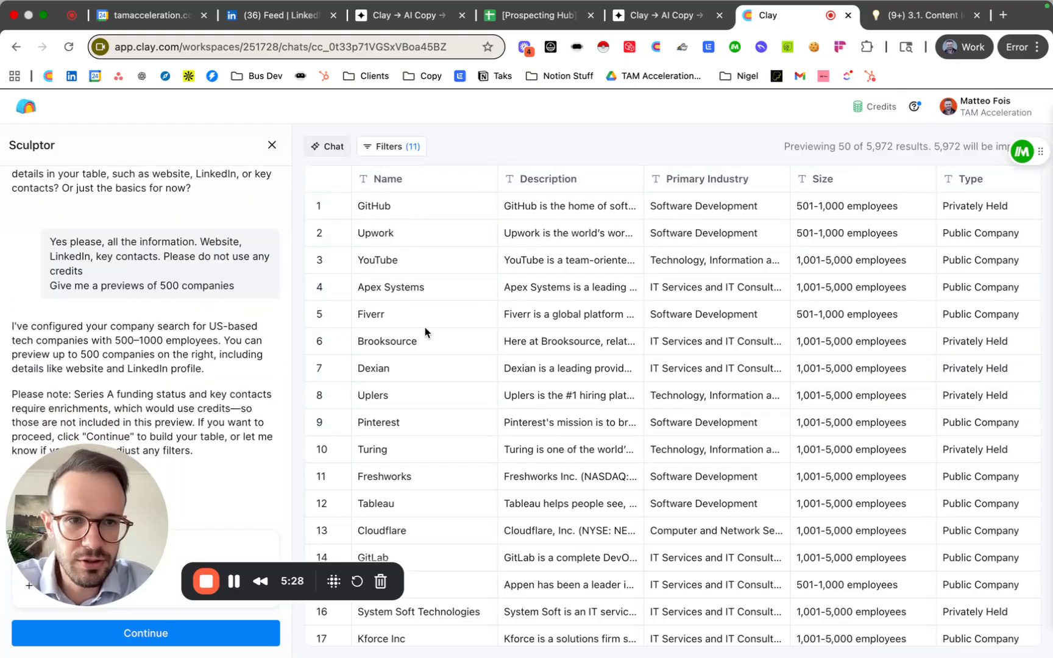
scroll(425, 332, right, 10)
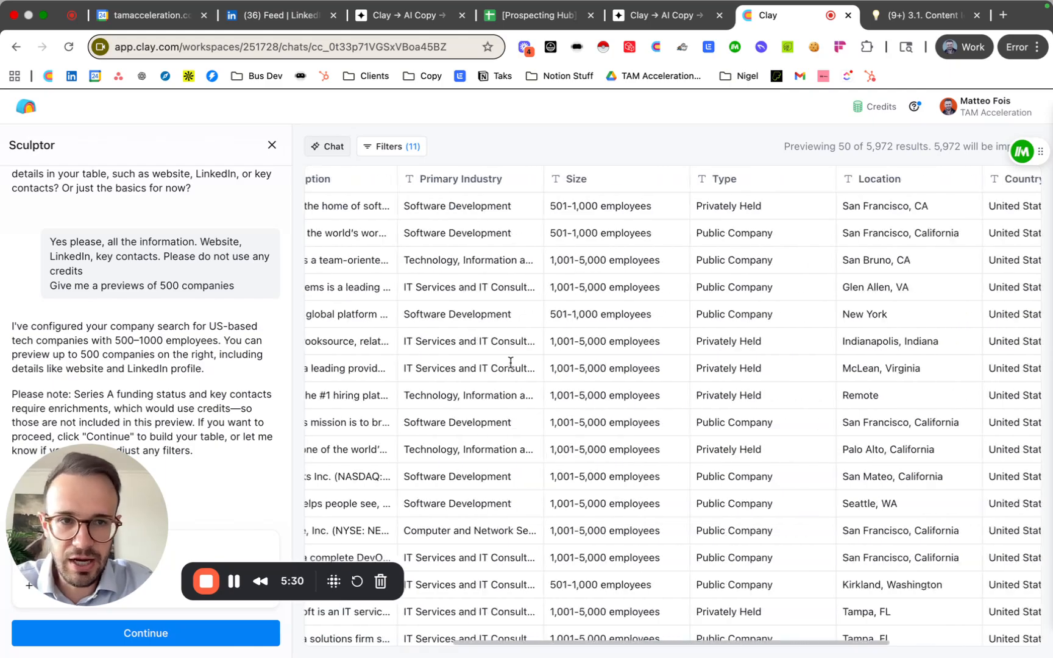
scroll(511, 362, left, 10)
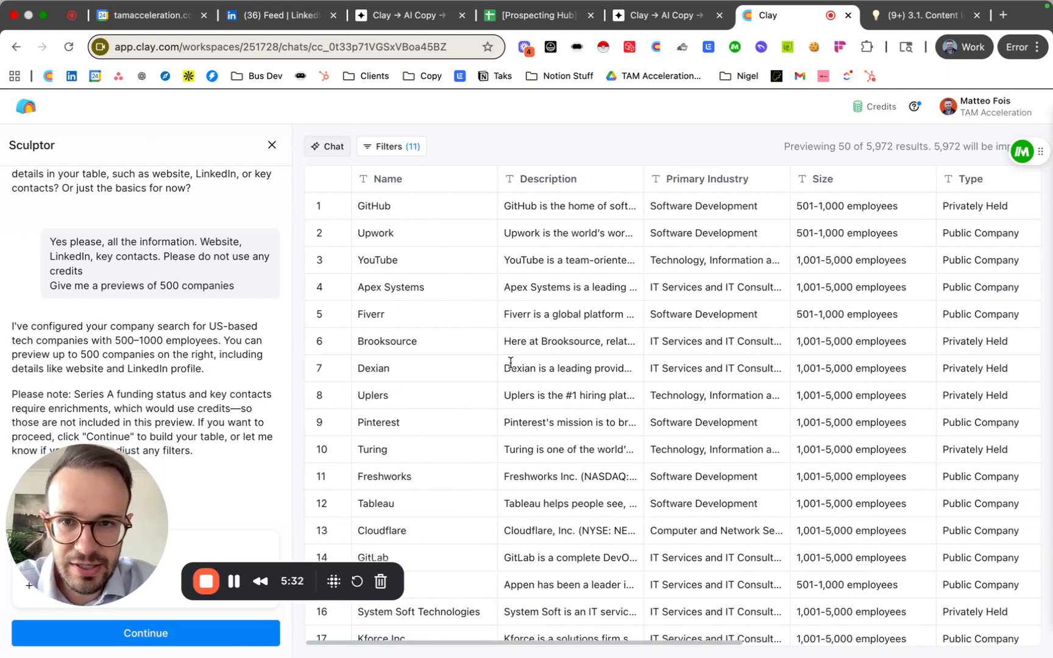
scroll(511, 317, right, 5)
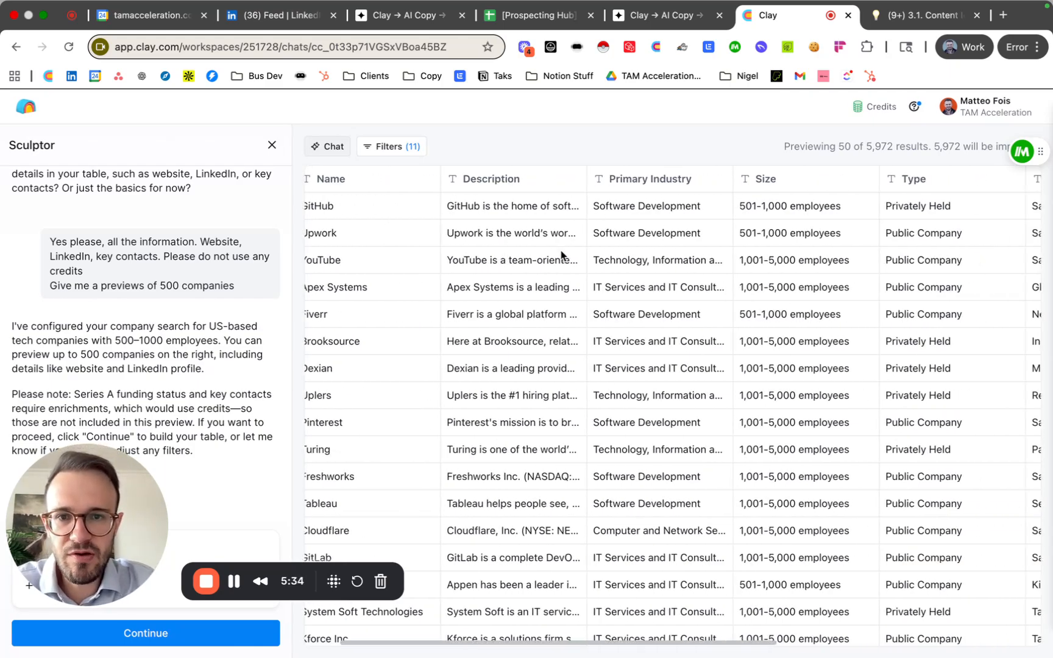
scroll(561, 363, right, 5)
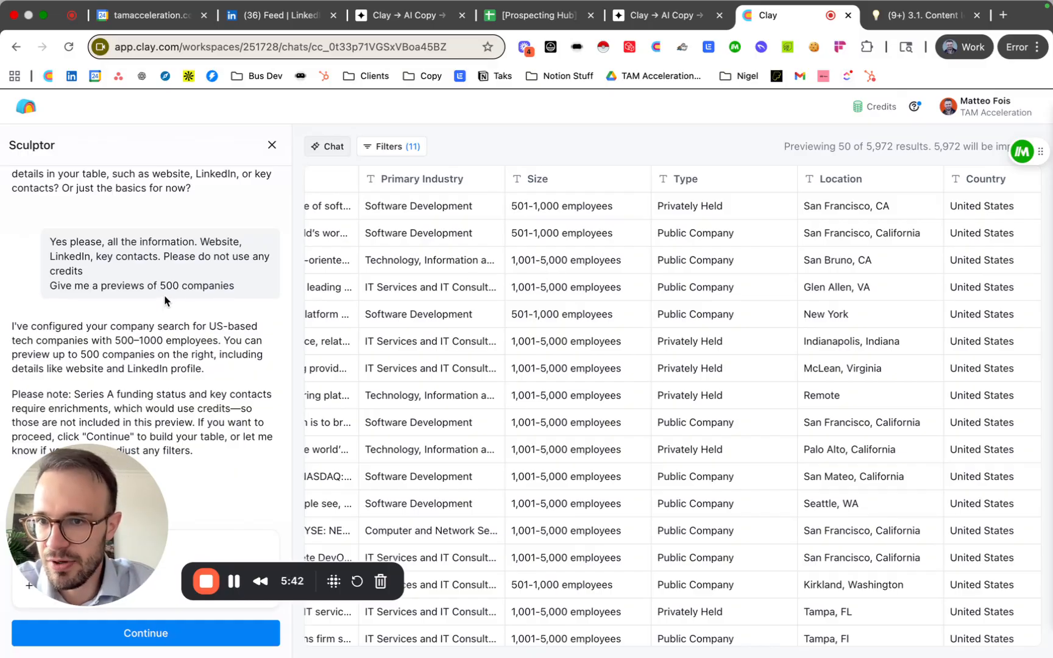
scroll(164, 292, up, 8)
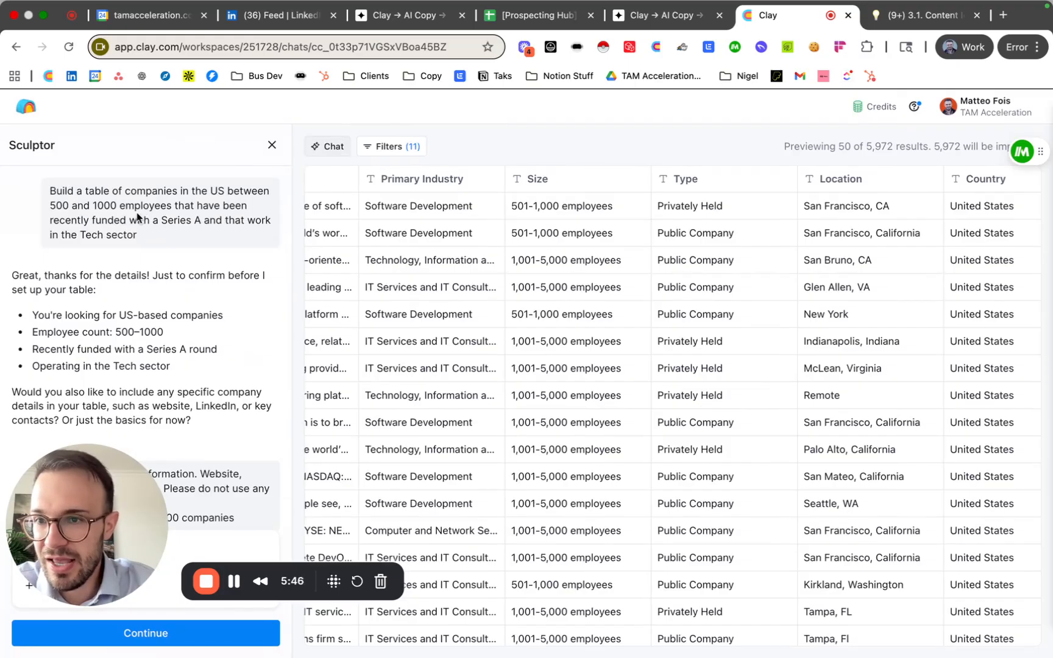
scroll(494, 325, right, 2)
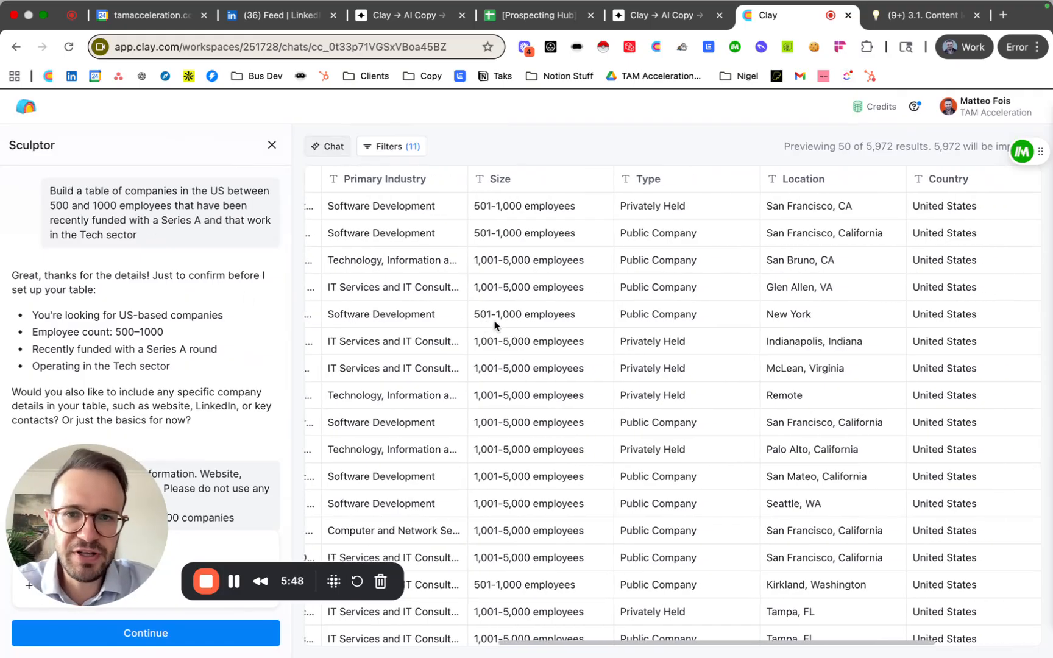
scroll(640, 336, right, 1)
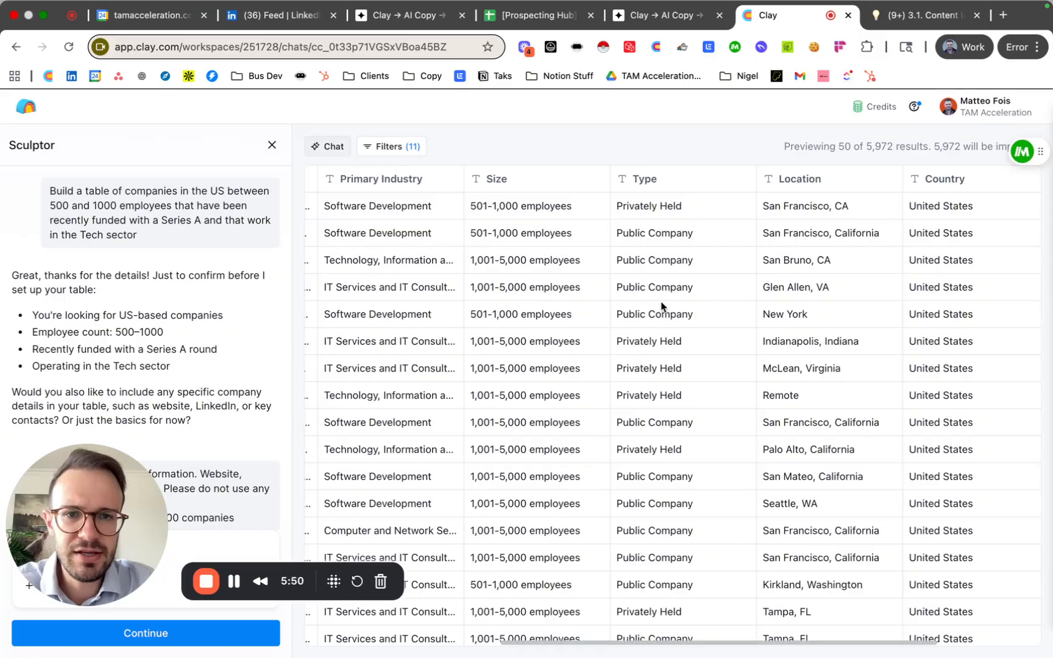
scroll(675, 348, right, 5)
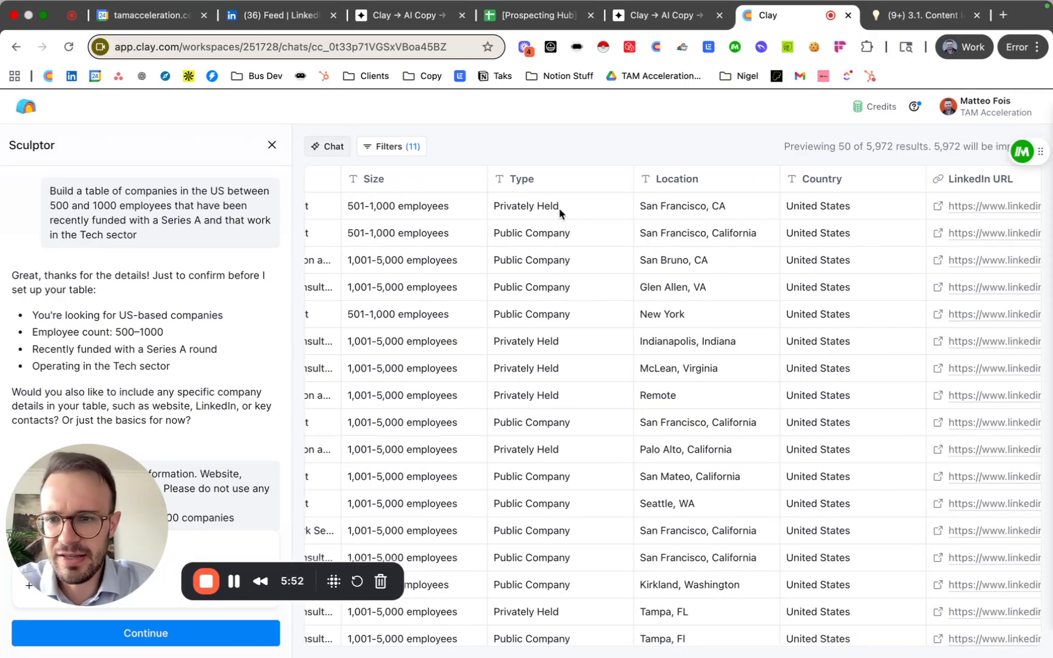
scroll(695, 231, right, 2)
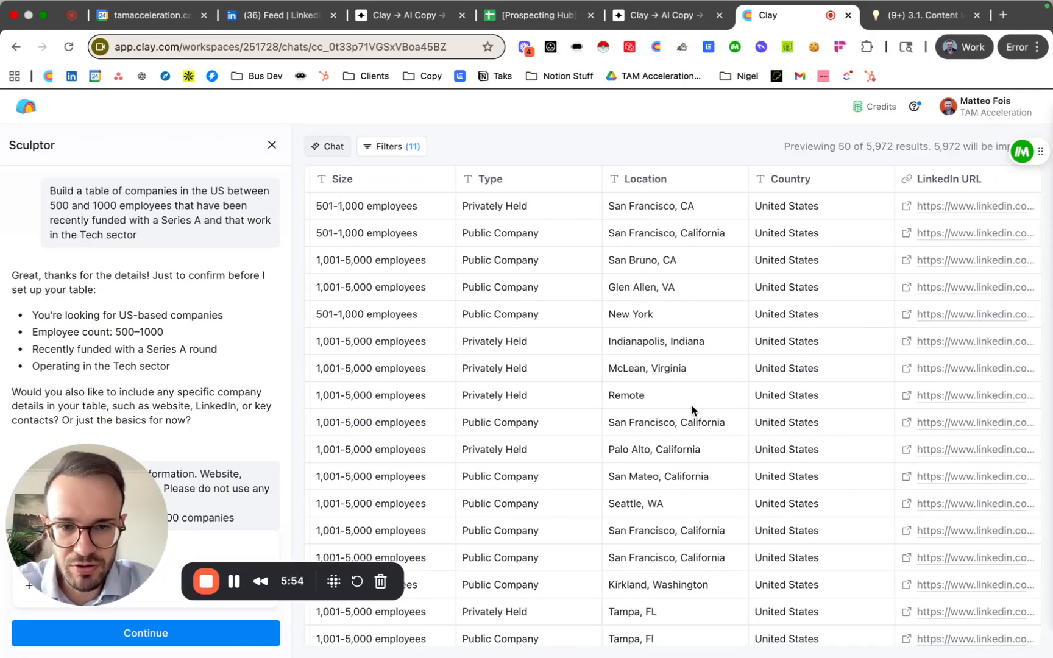
scroll(692, 405, down, 5)
scroll(787, 364, up, 5)
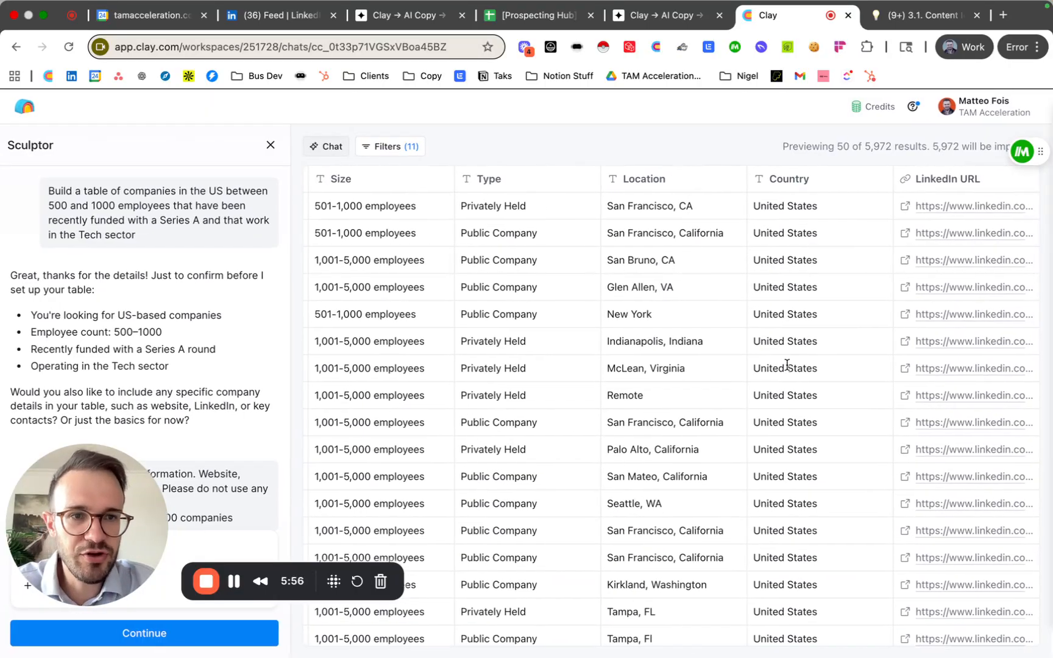
scroll(640, 376, left, 10)
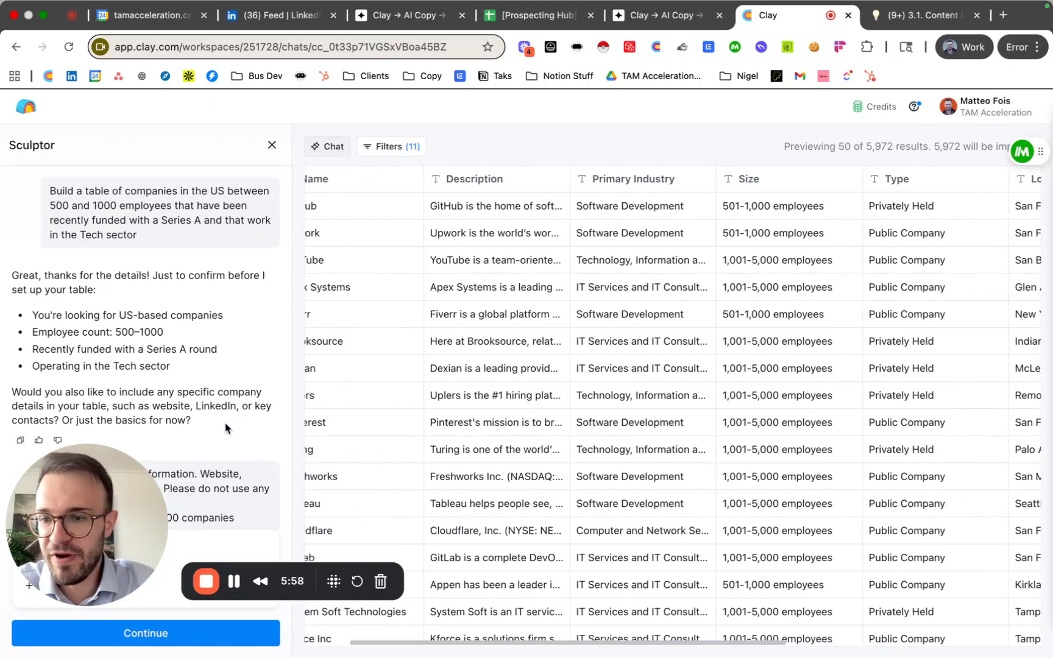
Ask Sculptor to add funding status (date and amount) plus contacts enrichment for 10 rows only.
scroll(226, 428, down, 1)
scroll(263, 406, down, 3)
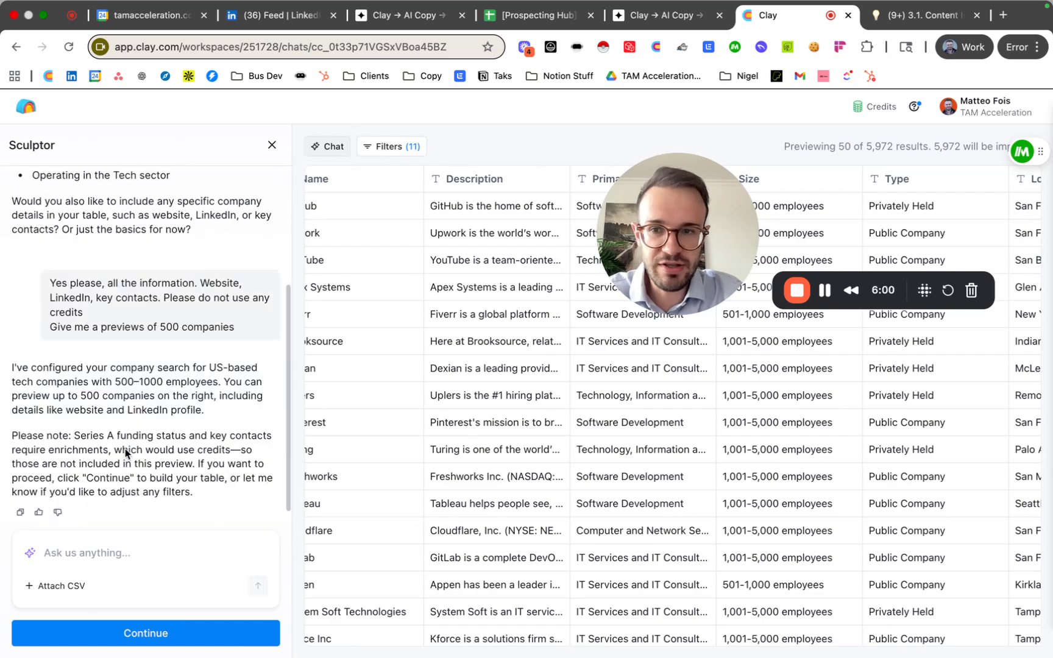
scroll(127, 453, down, 1)
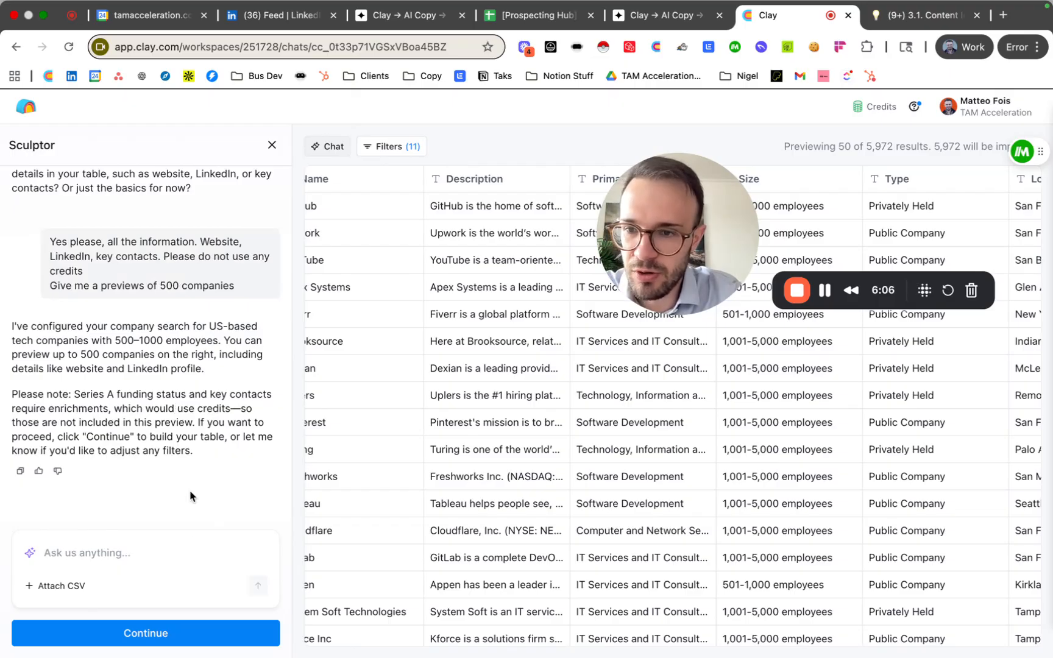
click(169, 546)
text(Ok pl)
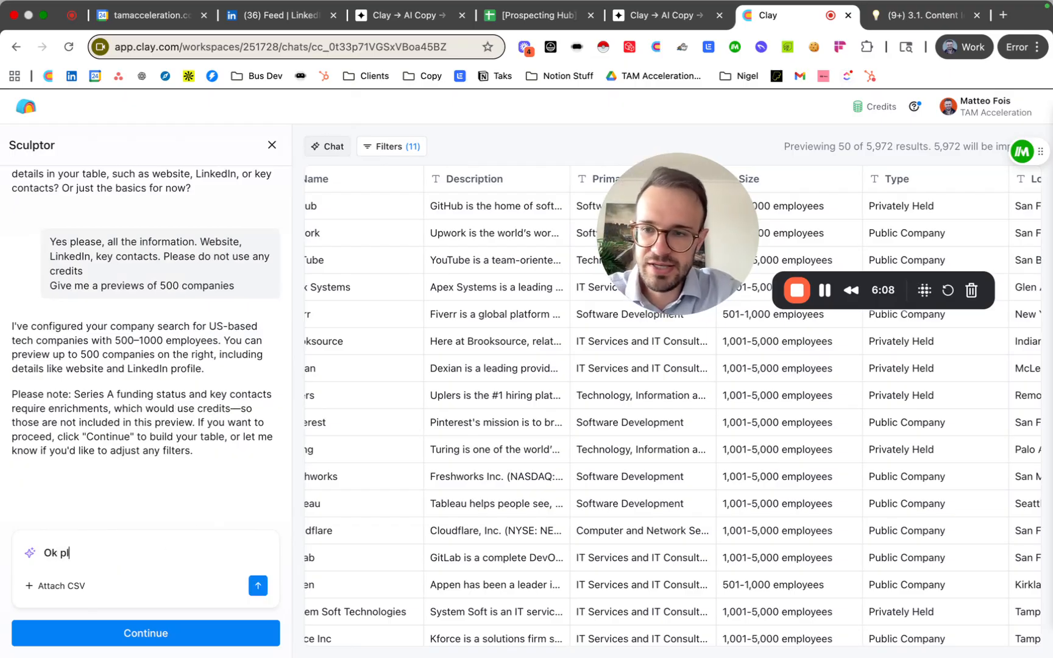
text(ease add)
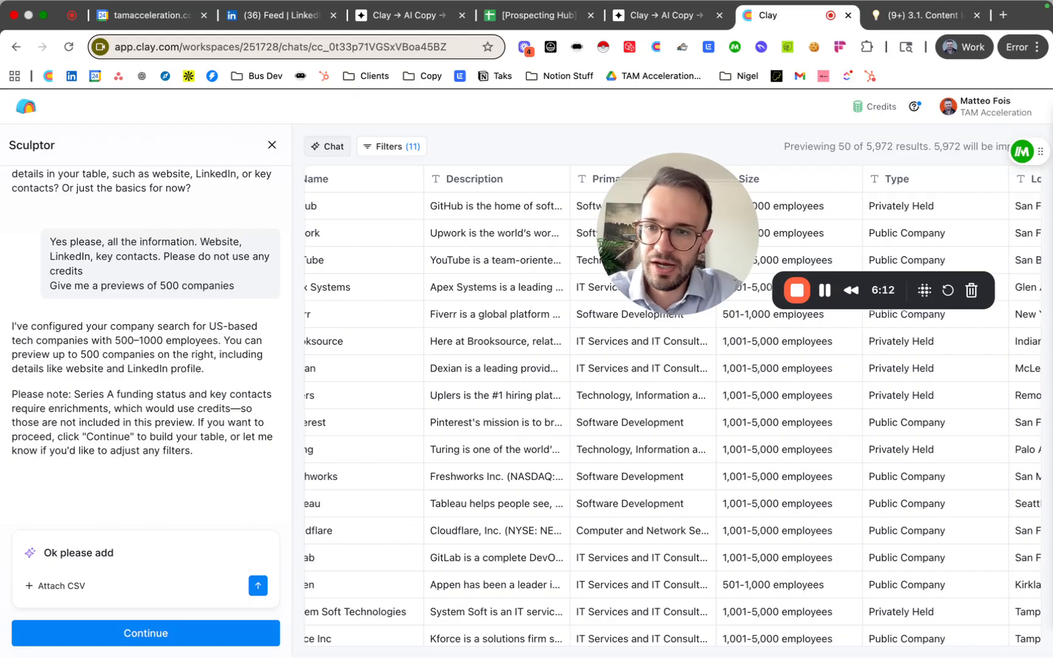
text(funding stat)
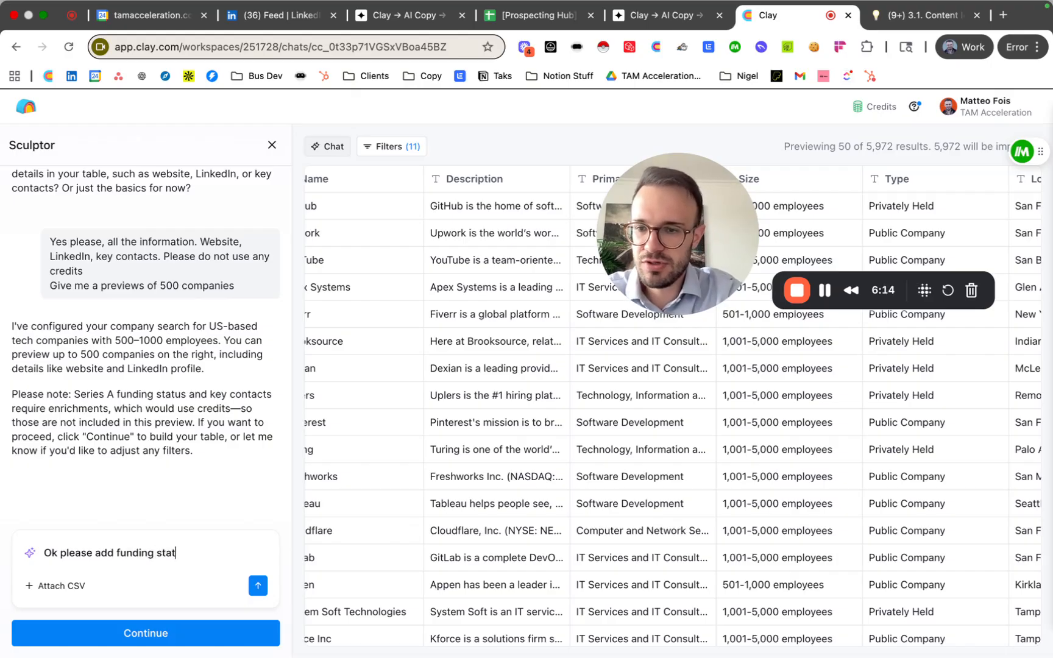
text(us (date and am)
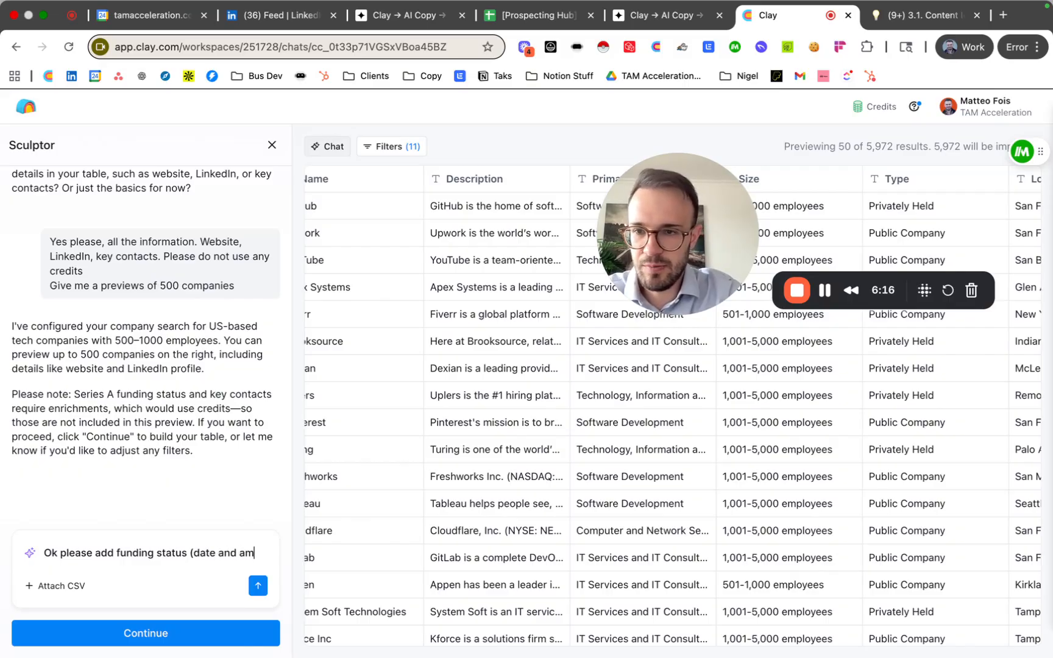
text(ount) +)
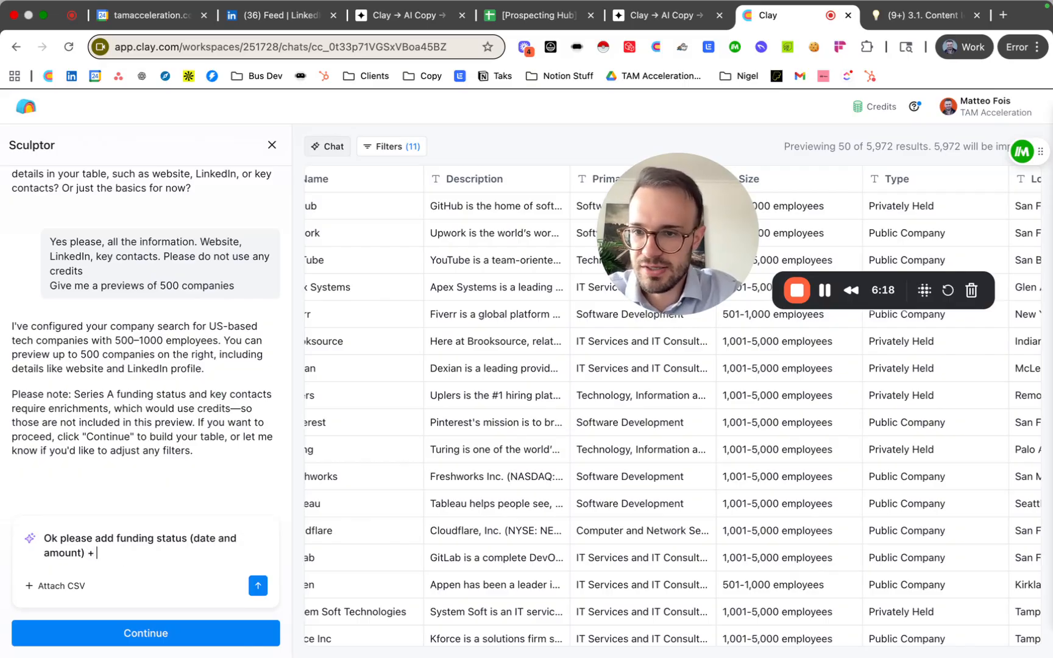
text( conta)
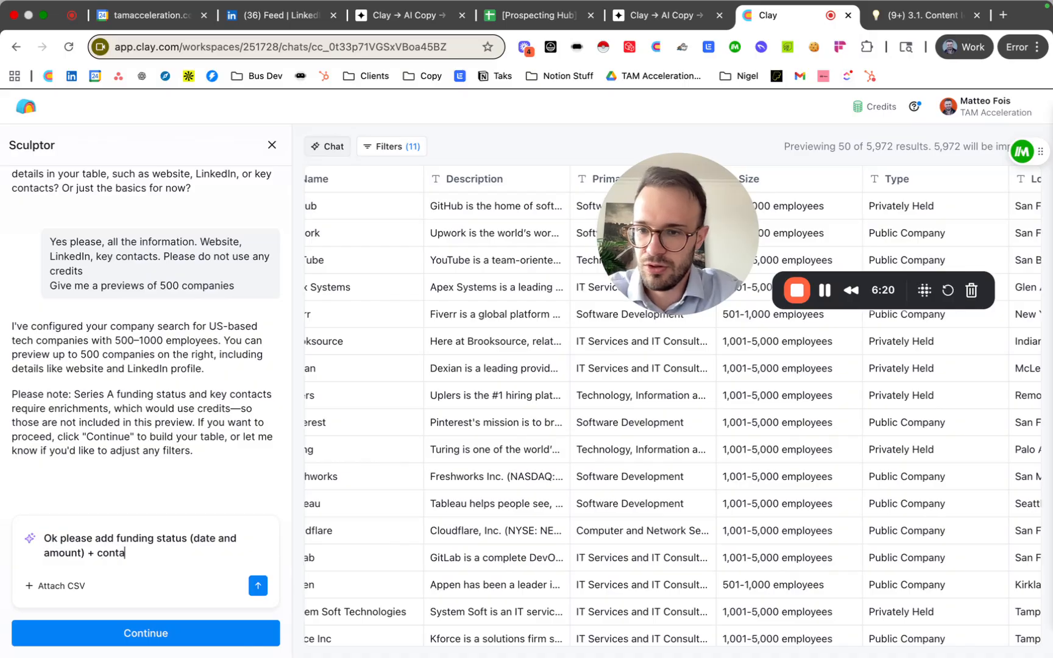
text(cts enrichme)
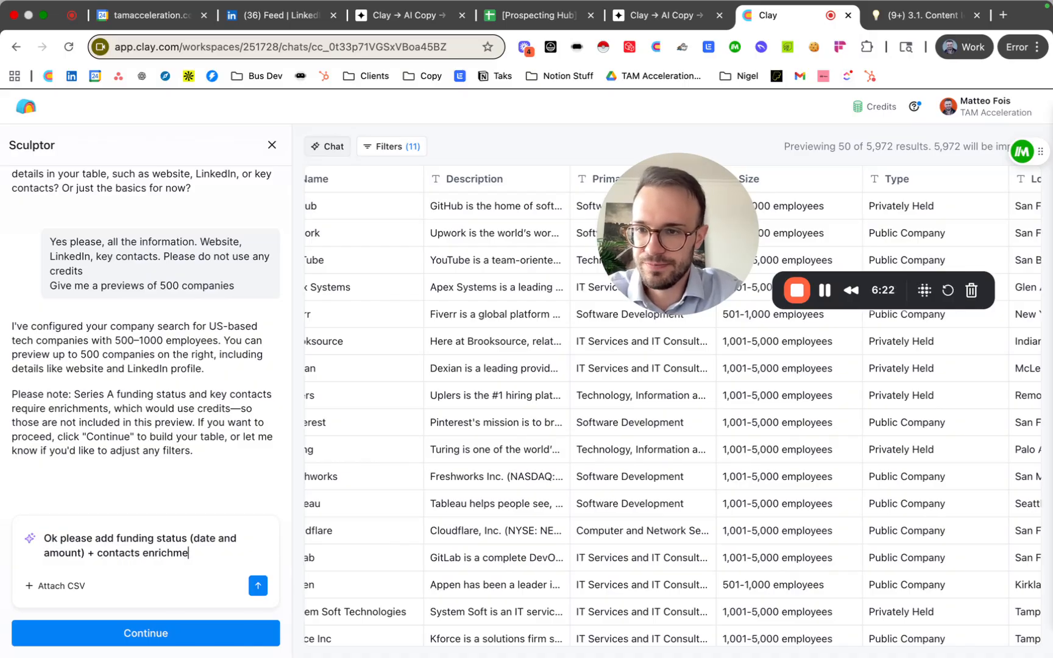
text(nt for )
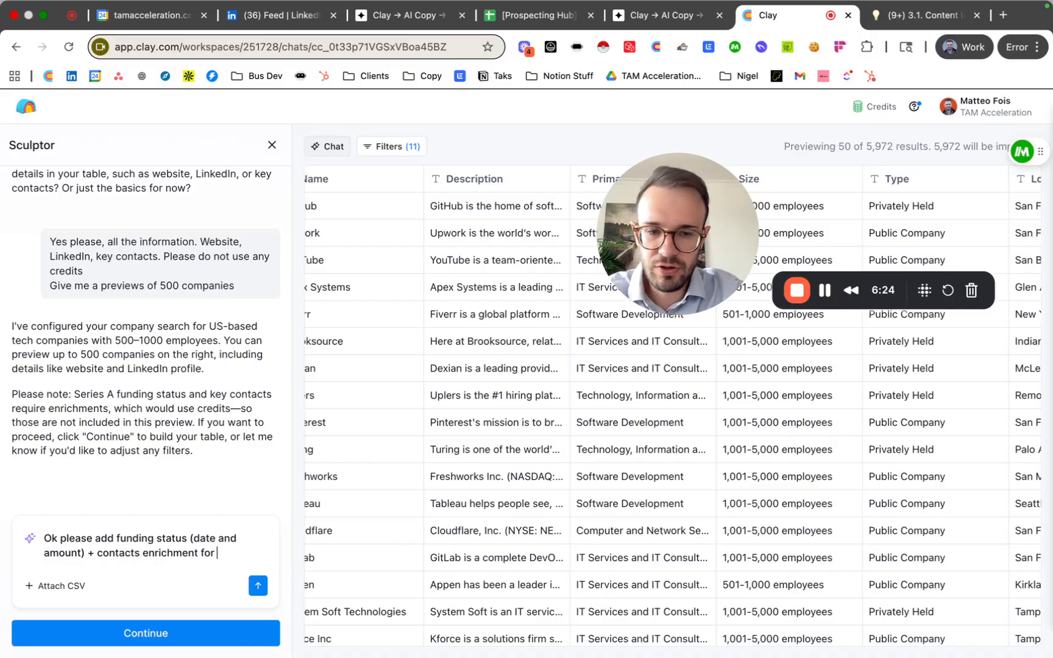
text(10 rows onl)
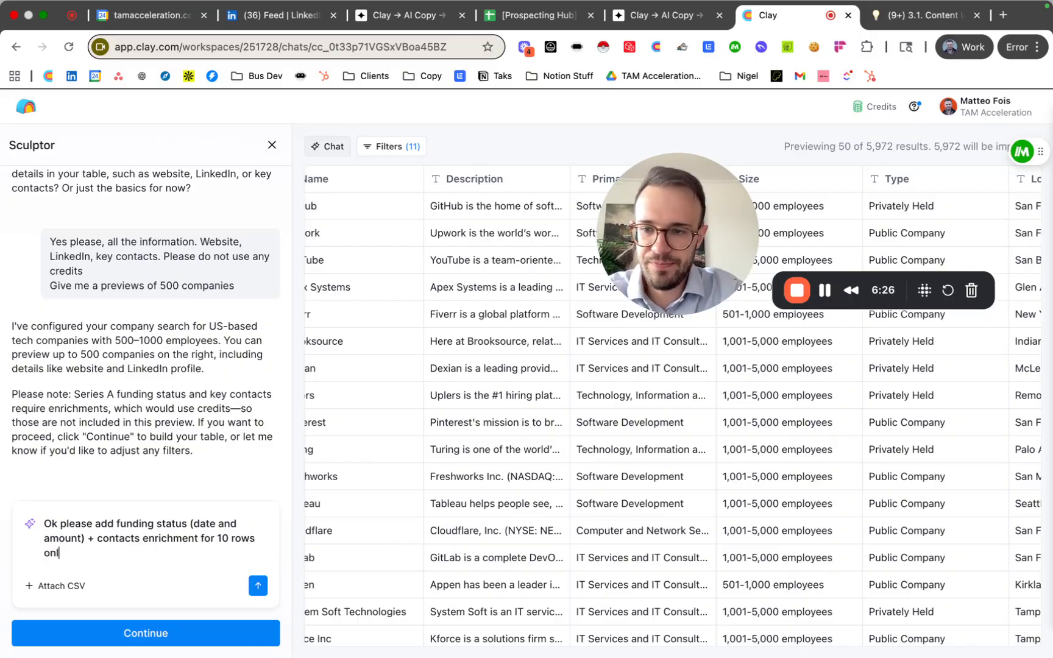
text(y)
key(Return)
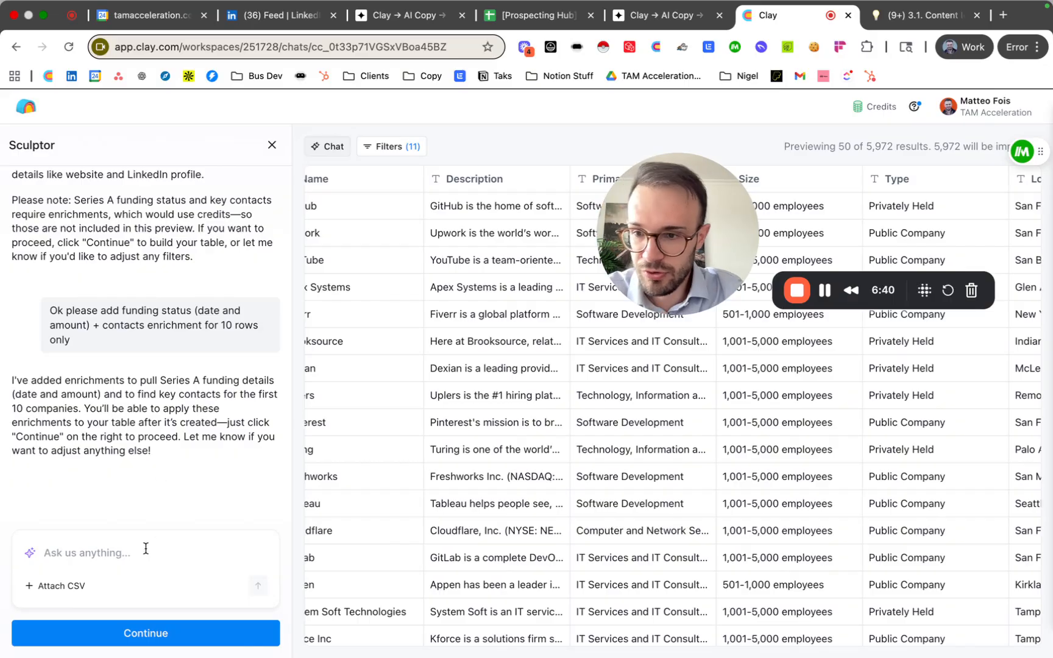
Continue to the enrichment selection, keep Enrich Company and Research company ICP with AI, and save and run 10 rows.
click(147, 634)
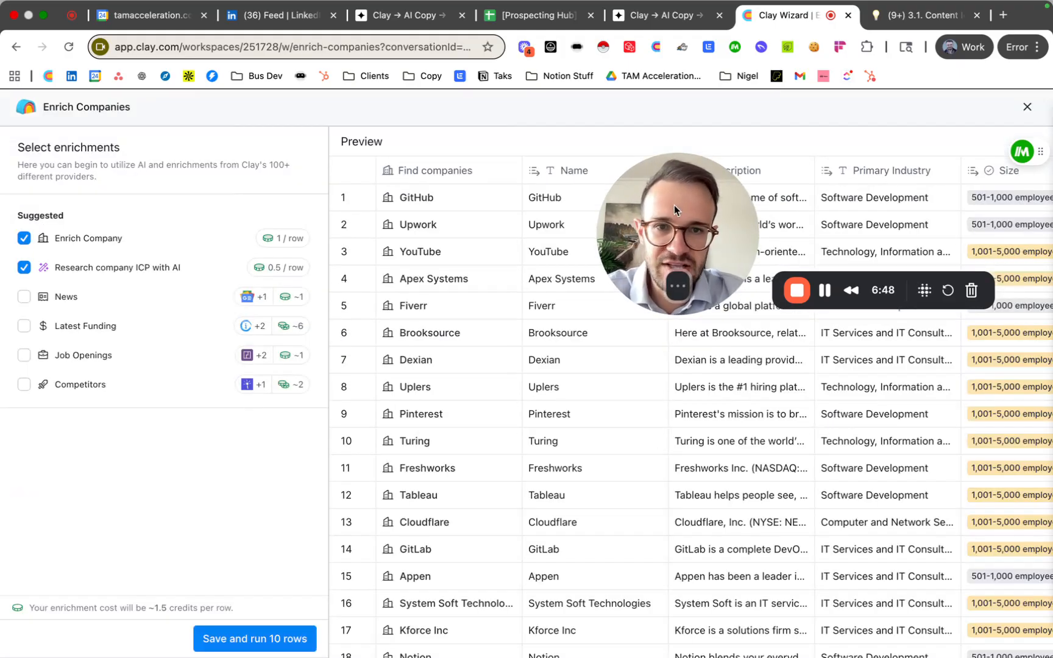
drag(674, 205, 545, 211)
drag(445, 265, 74, 456)
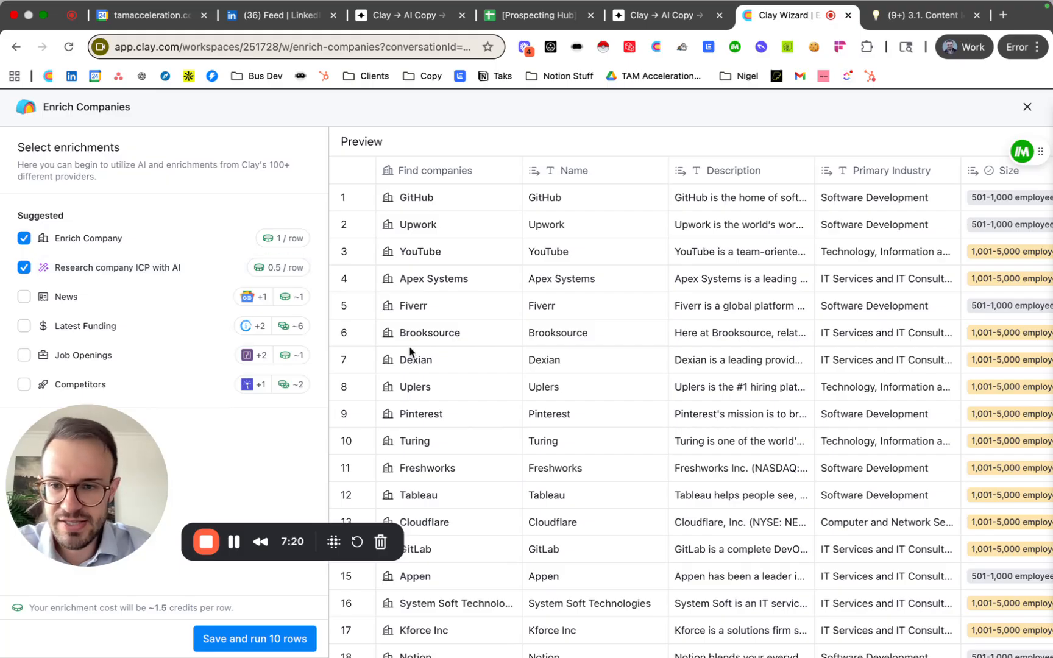
scroll(463, 401, right, 15)
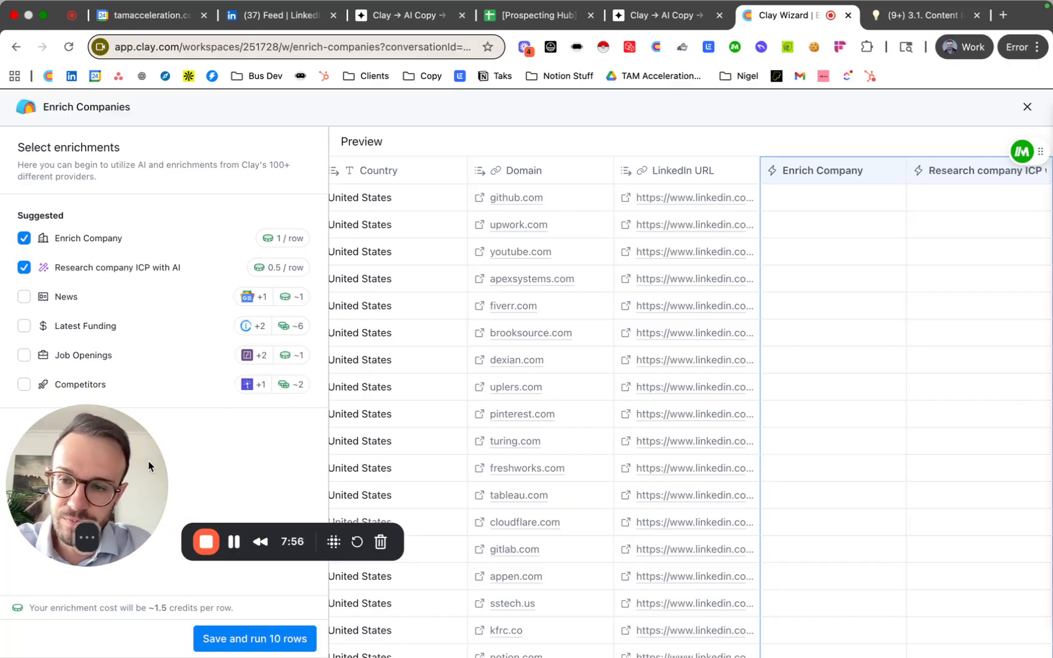
drag(137, 465, 716, 520)
click(272, 643)
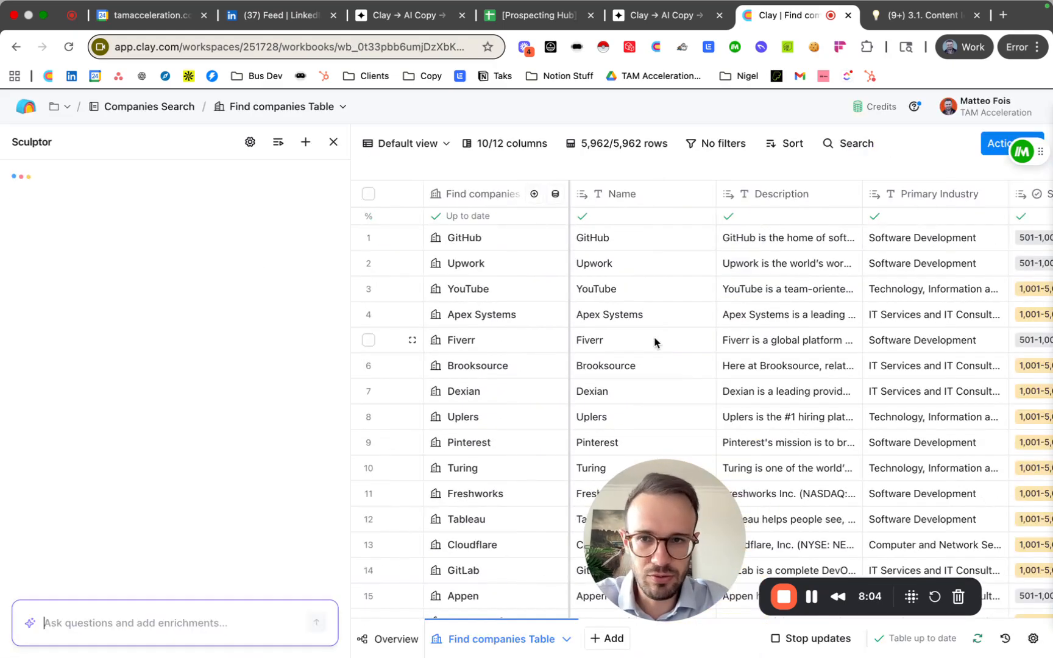
Widen the Research company ICP with AI column in the Find companies table to fit its full heading.
scroll(790, 324, right, 10)
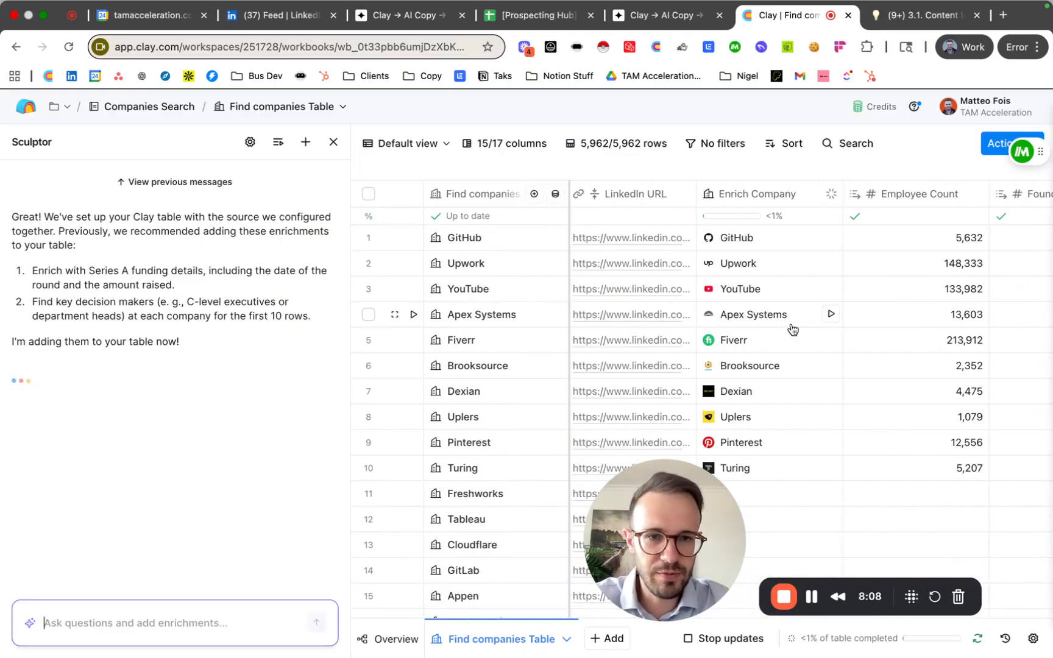
scroll(792, 330, right, 2)
scroll(791, 327, right, 9)
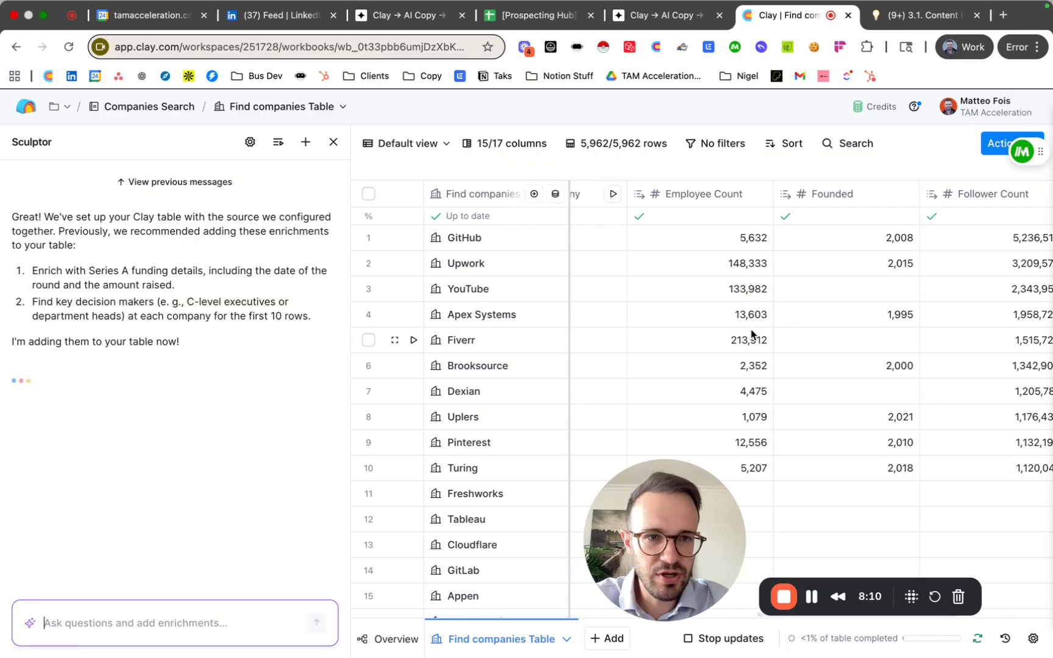
scroll(786, 329, right, 2)
scroll(776, 333, right, 2)
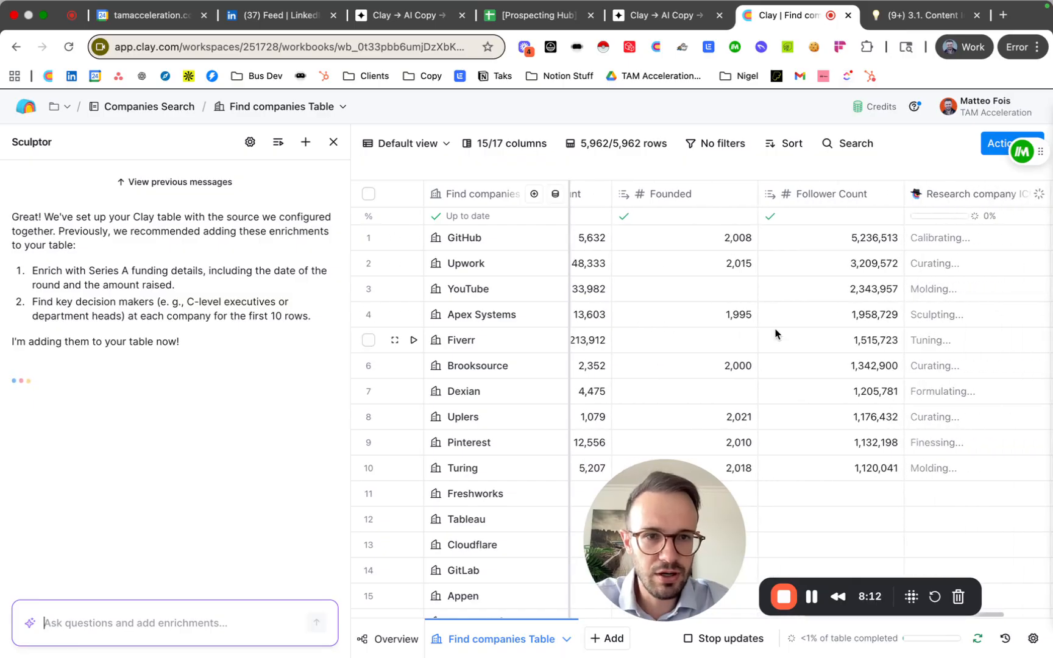
scroll(826, 245, right, 5)
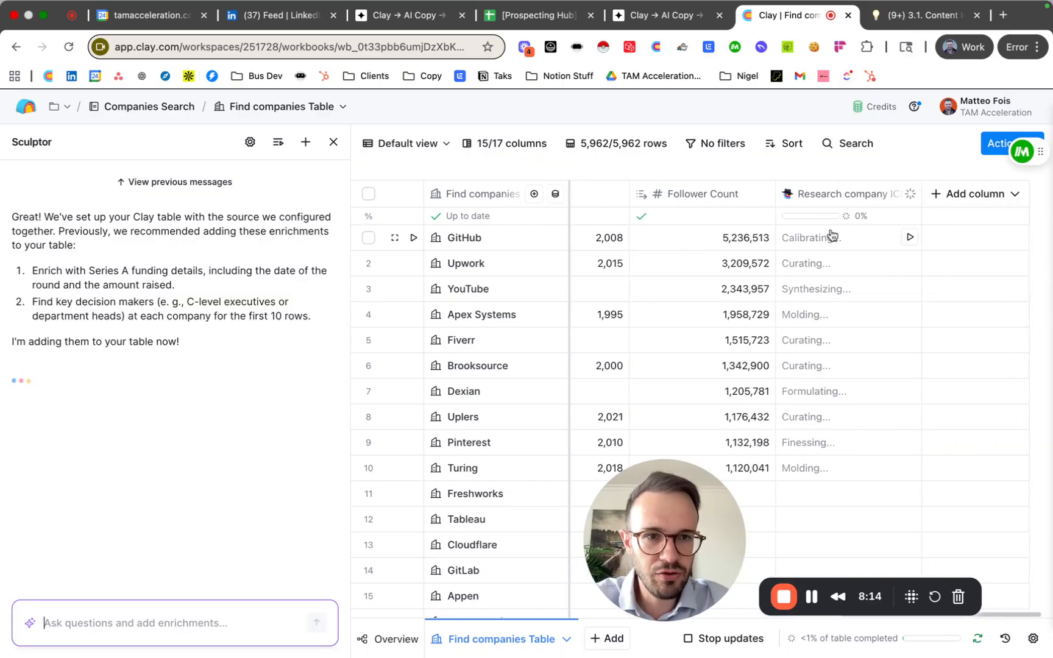
drag(921, 195, 987, 195)
scroll(832, 299, left, 3)
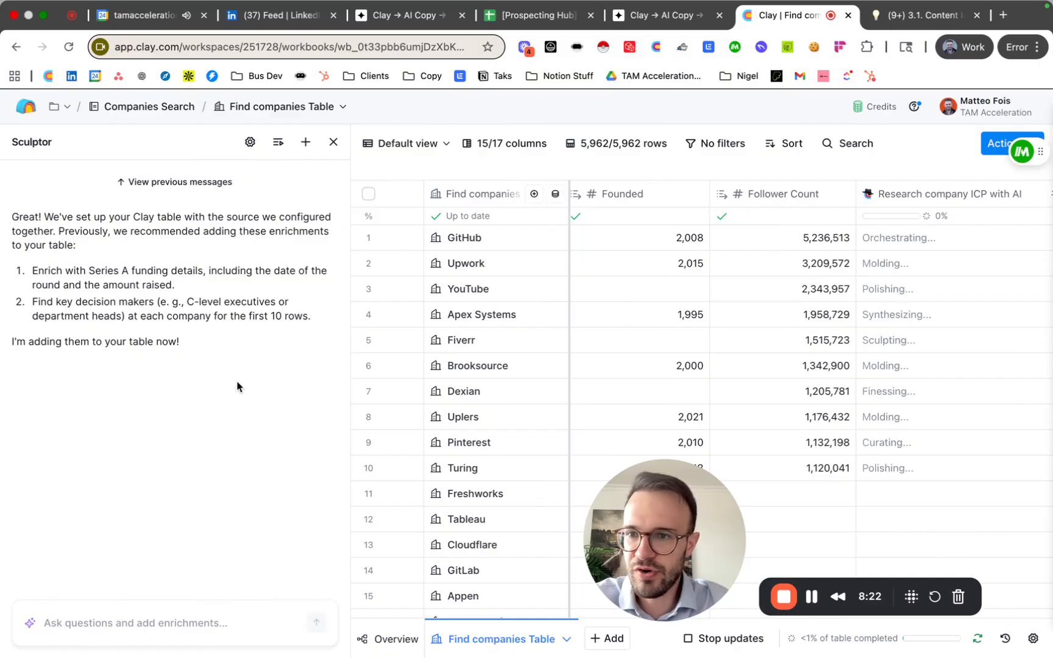
Change the Founded column's data type to Text.
scroll(731, 372, left, 5)
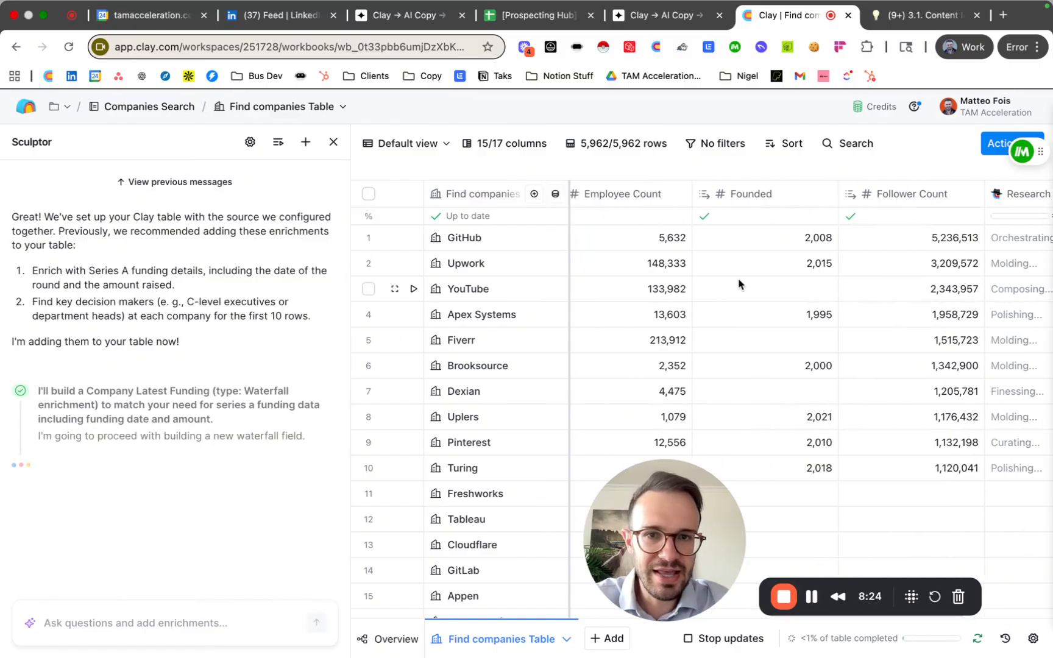
scroll(738, 283, left, 2)
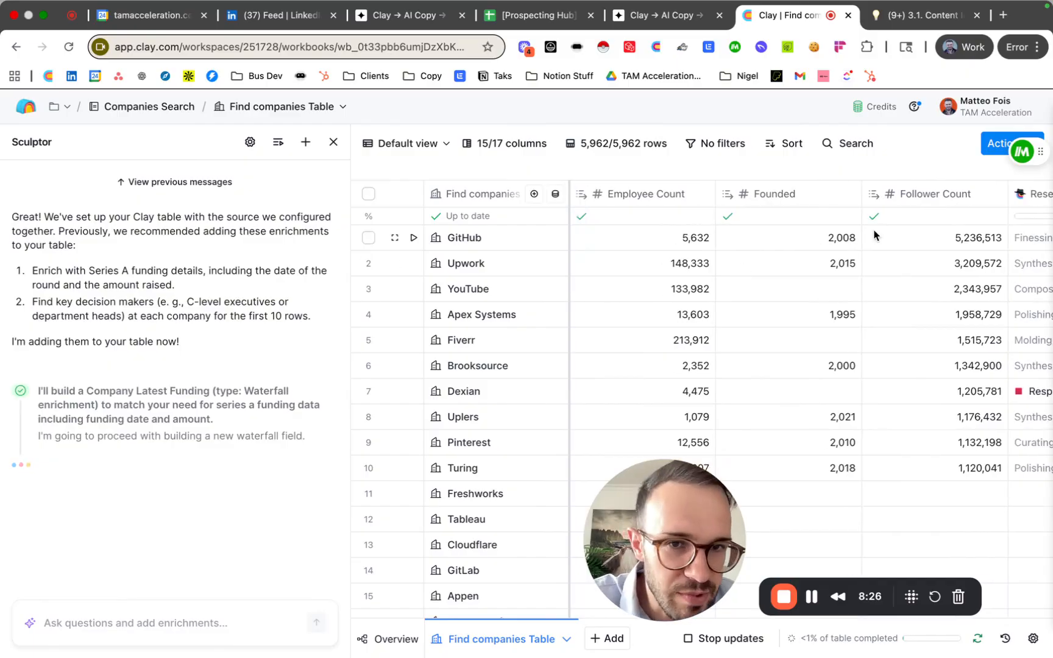
scroll(841, 262, left, 3)
scroll(823, 283, left, 2)
scroll(822, 283, right, 6)
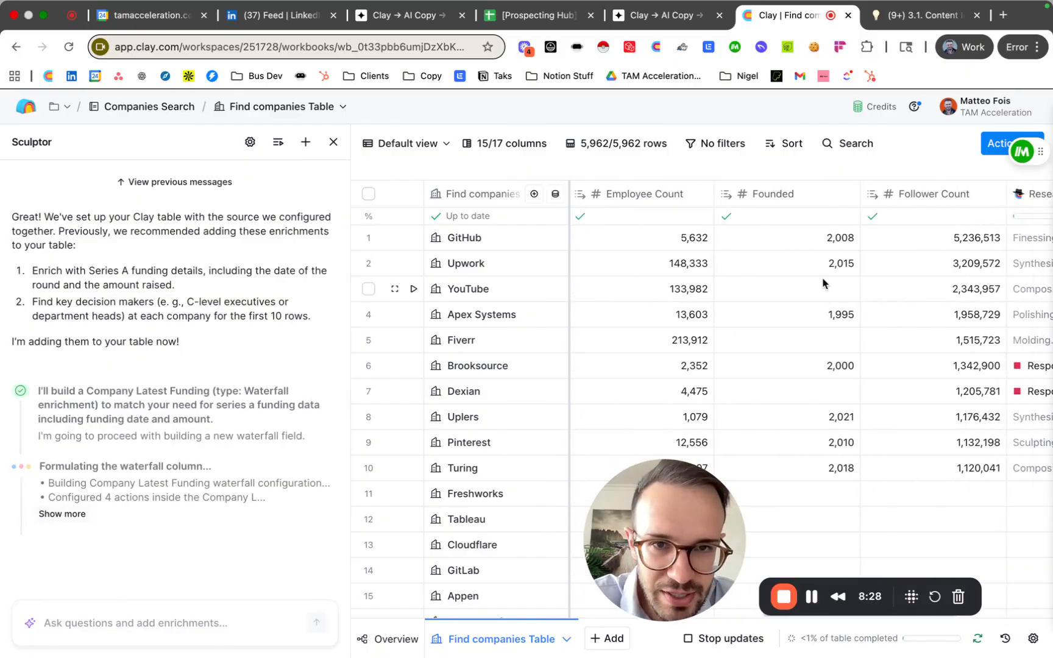
scroll(740, 268, right, 3)
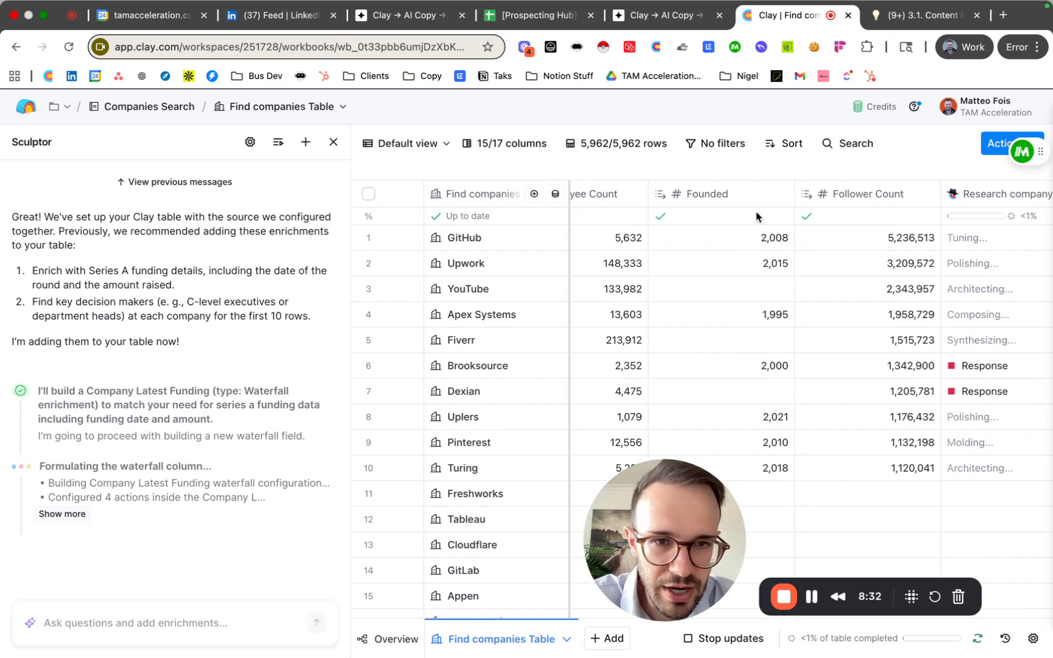
click(756, 238)
click(774, 264)
click(770, 314)
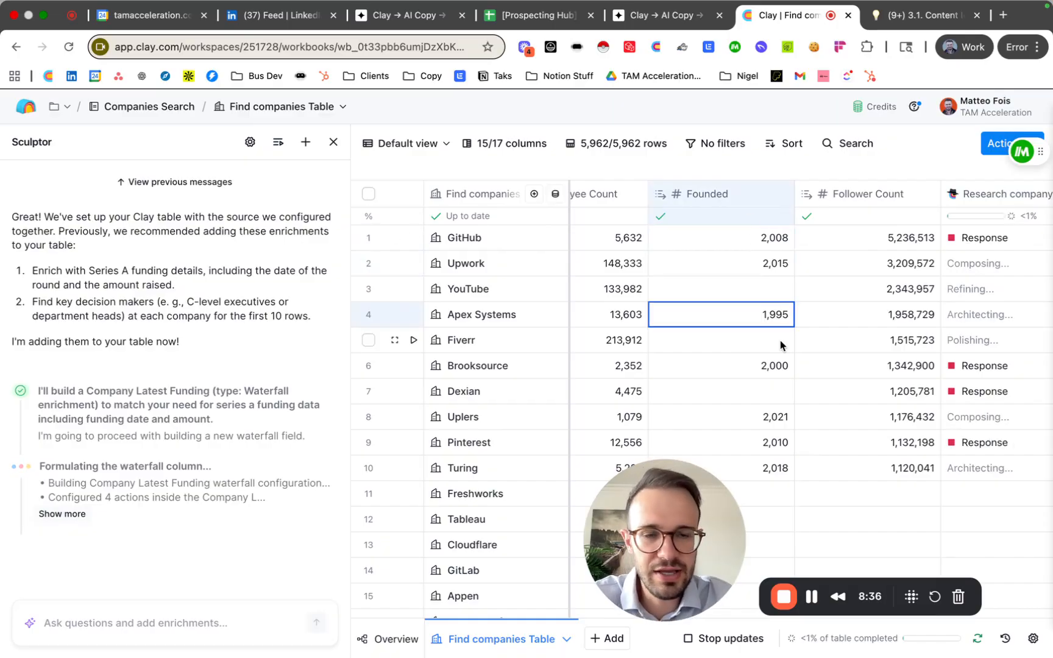
click(705, 194)
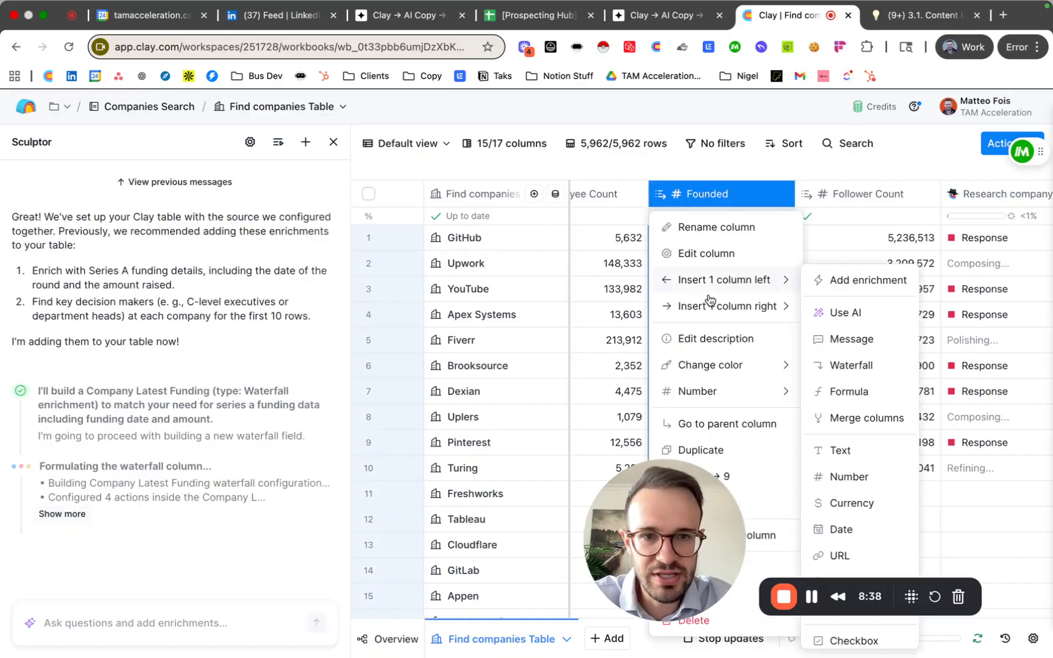
mouse_move(775, 386)
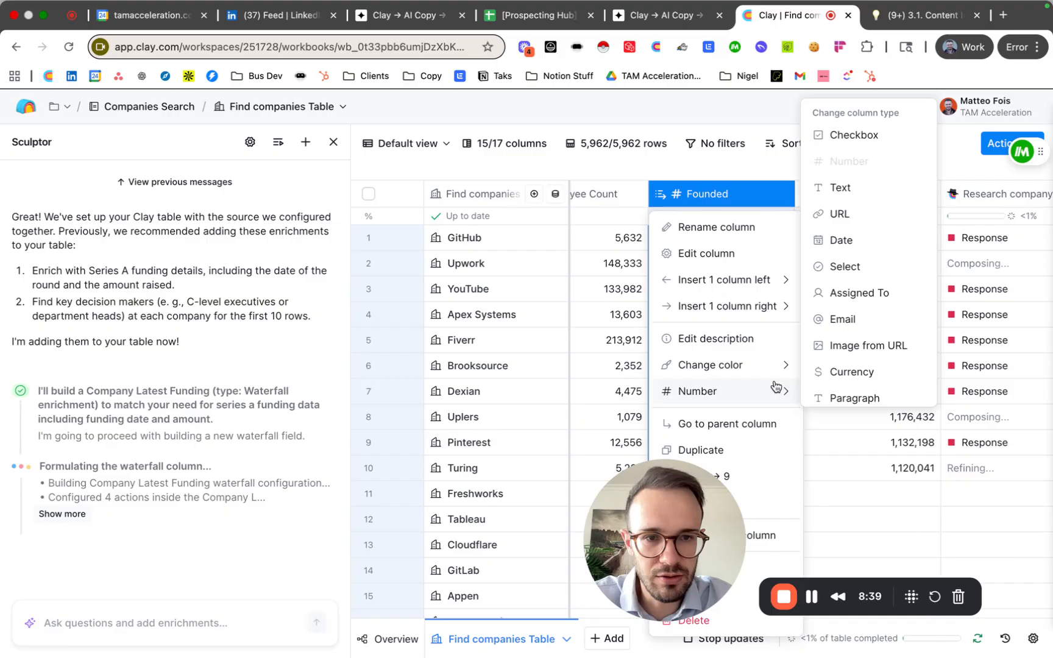
click(858, 195)
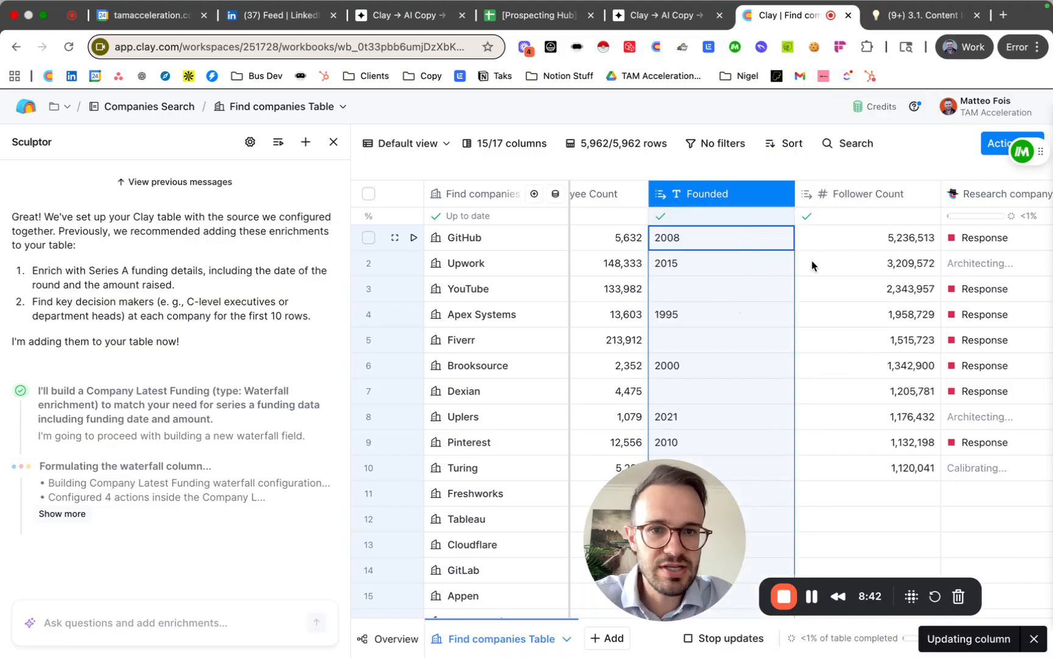
Rename the Follower Count column as Amount Raised.
click(886, 199)
click(860, 225)
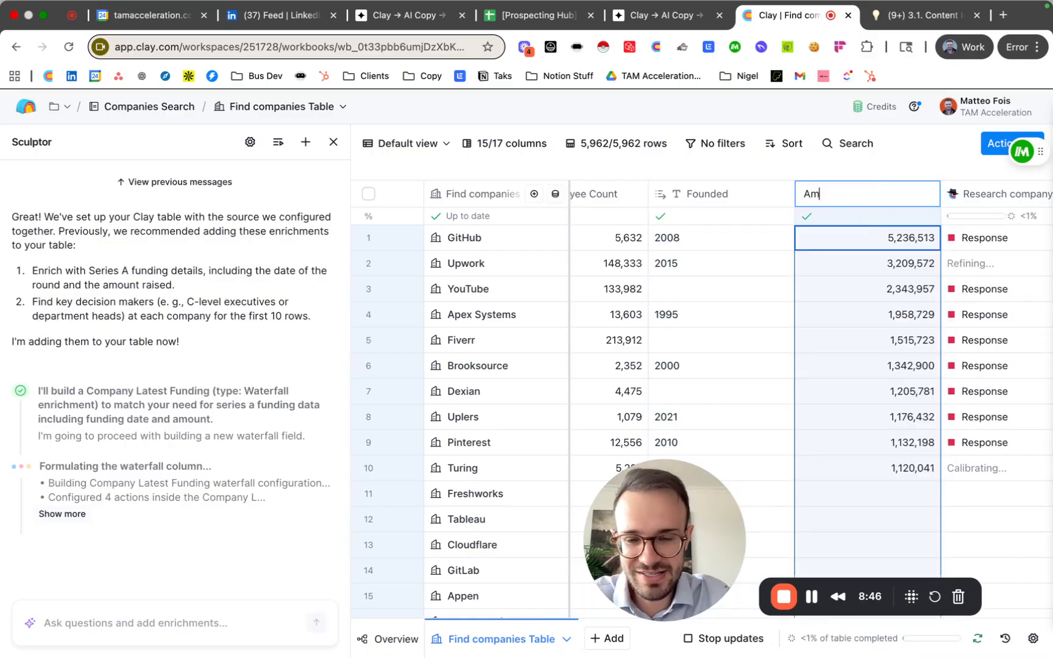
text(Amount Raised)
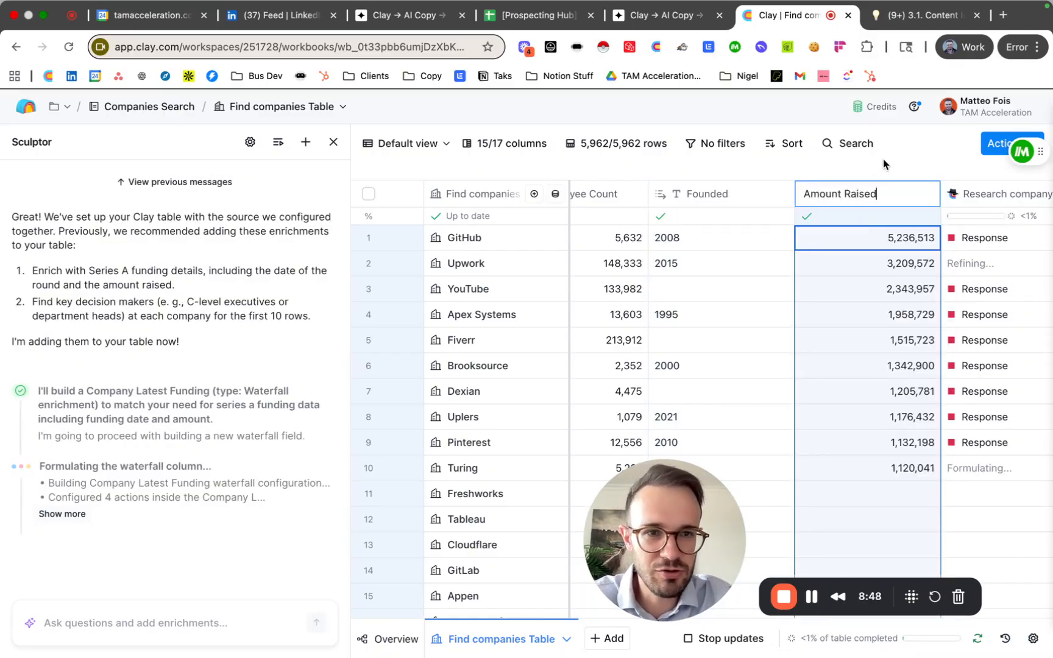
key(Return)
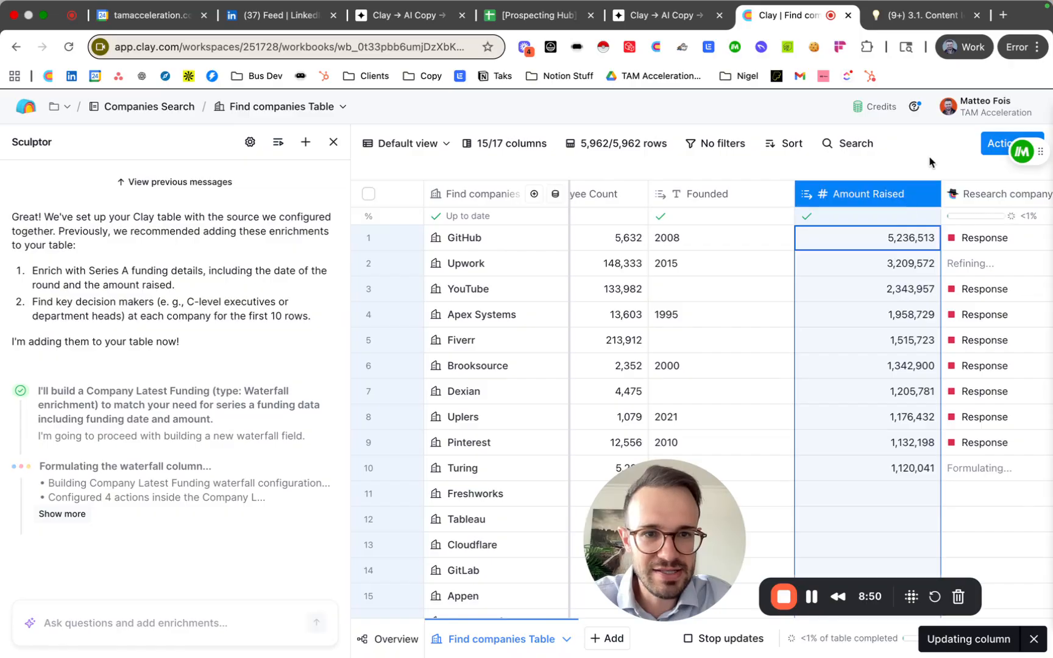
Change the Amount Raised column's data type to Text.
click(749, 261)
click(857, 210)
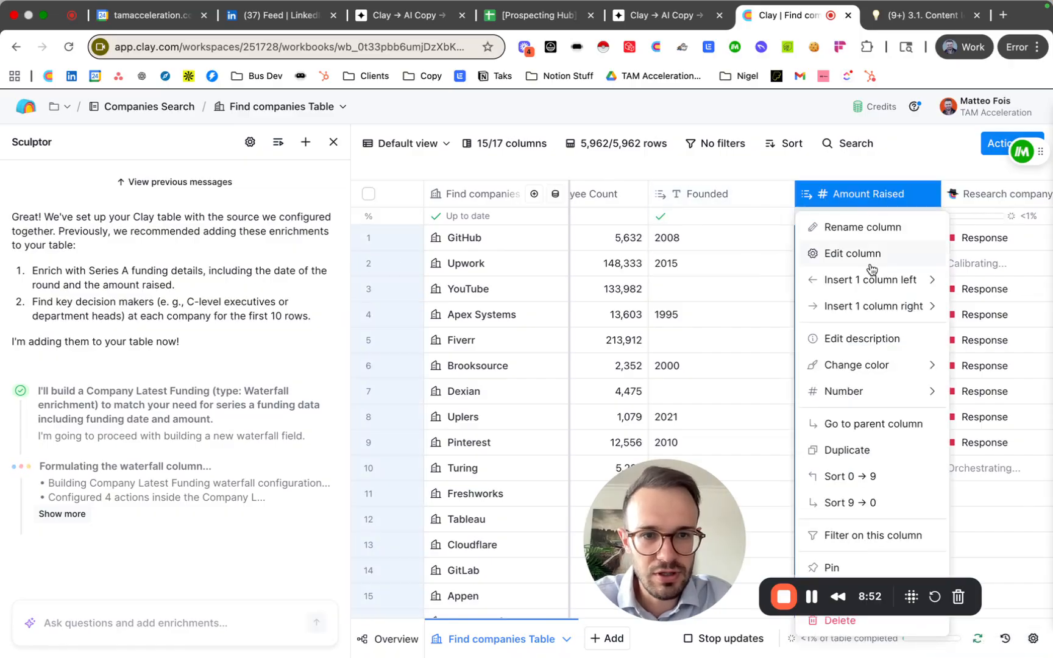
mouse_move(877, 366)
mouse_move(877, 394)
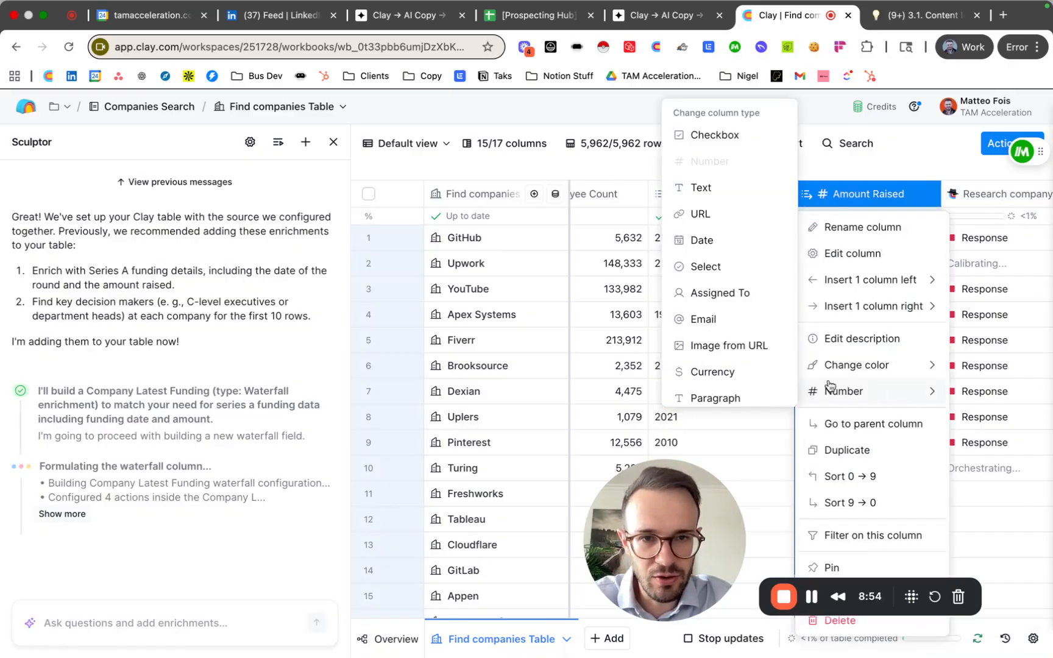
click(714, 190)
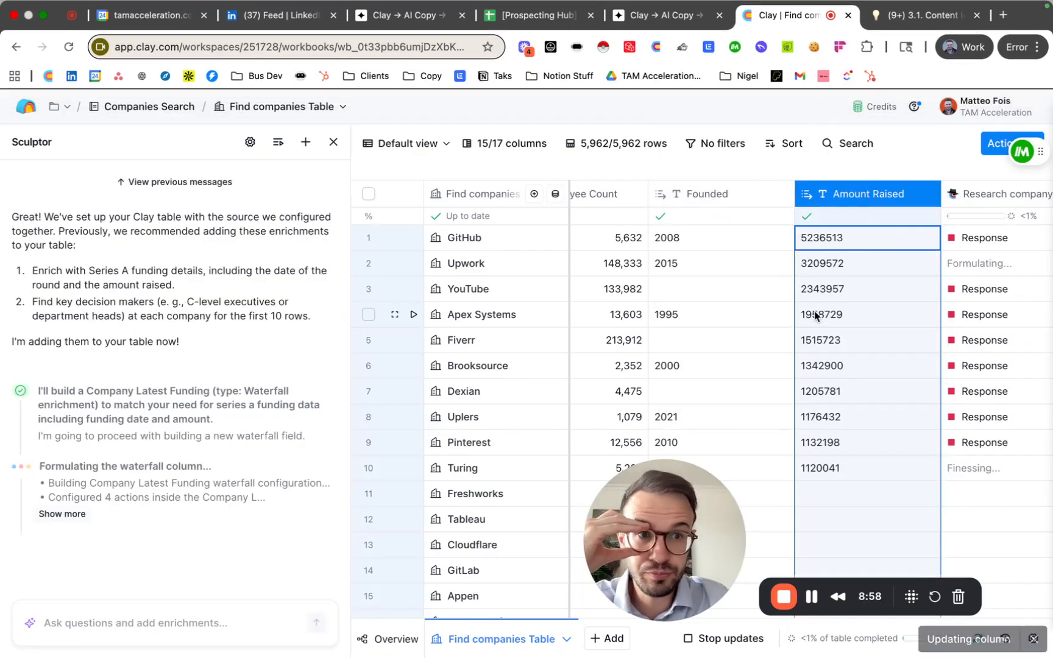
Review the GitHub row's AI company ICP research response, including personas, industries and value proposition, and close its cell details.
scroll(815, 316, right, 5)
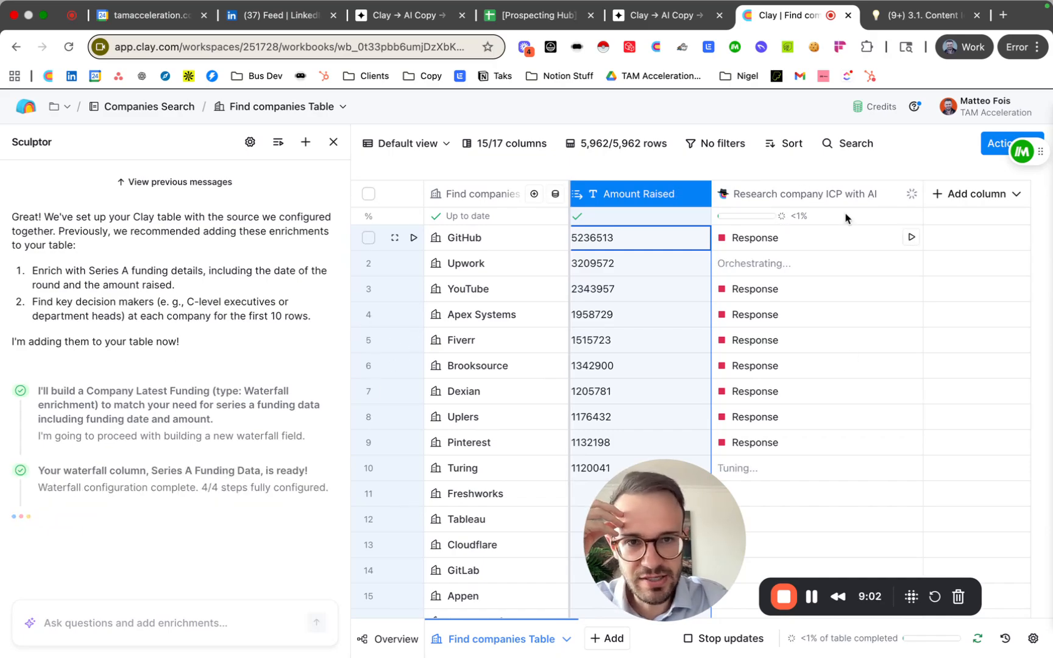
click(804, 246)
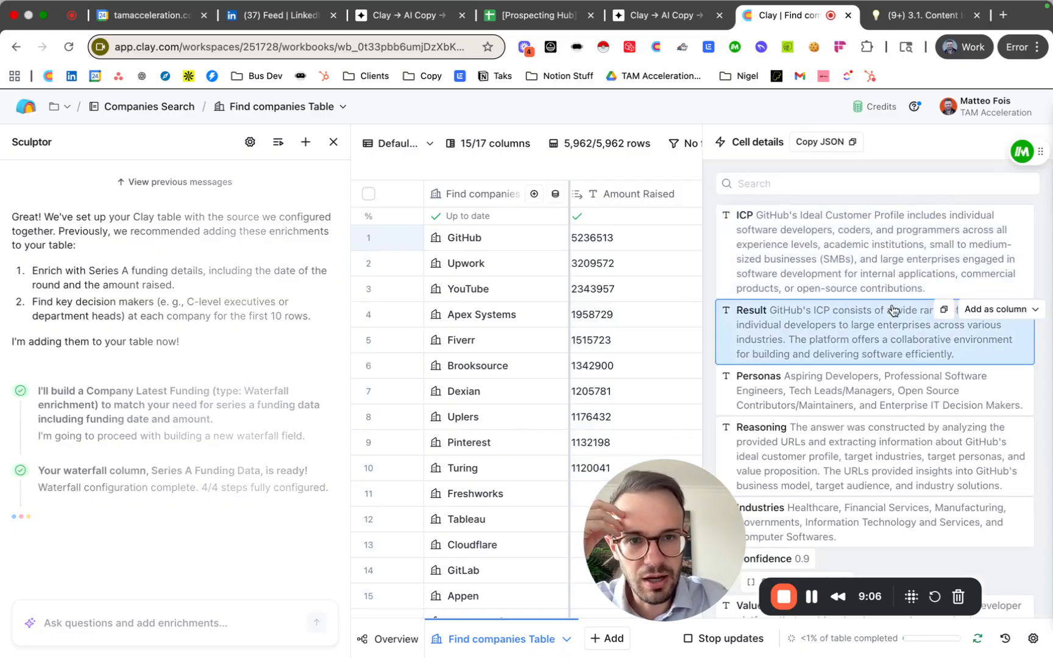
scroll(922, 390, down, 2)
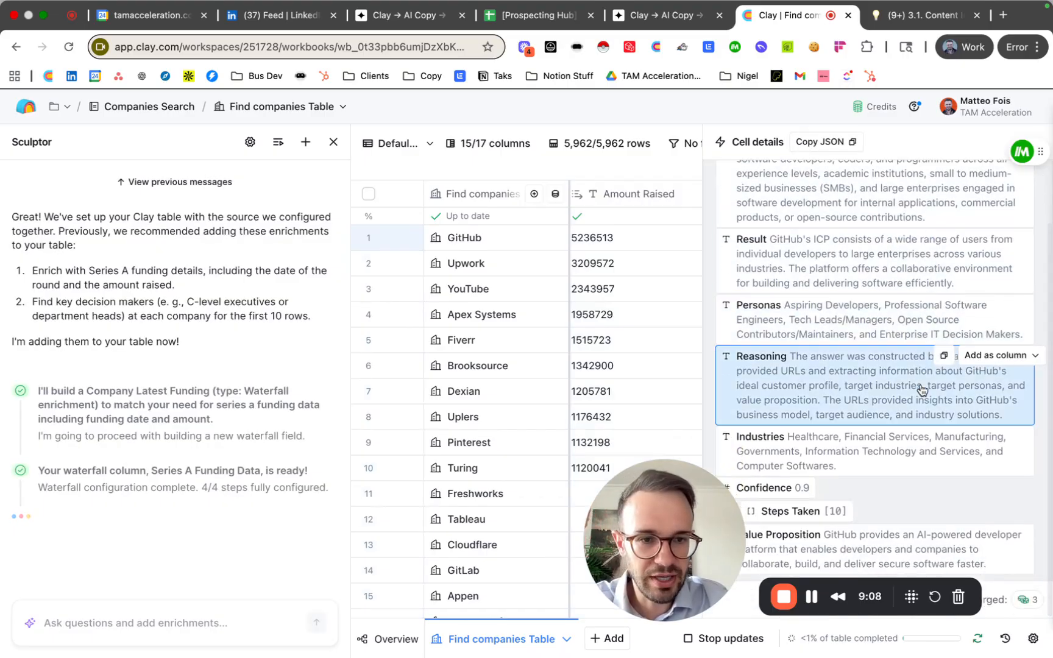
drag(1041, 149, 1040, 220)
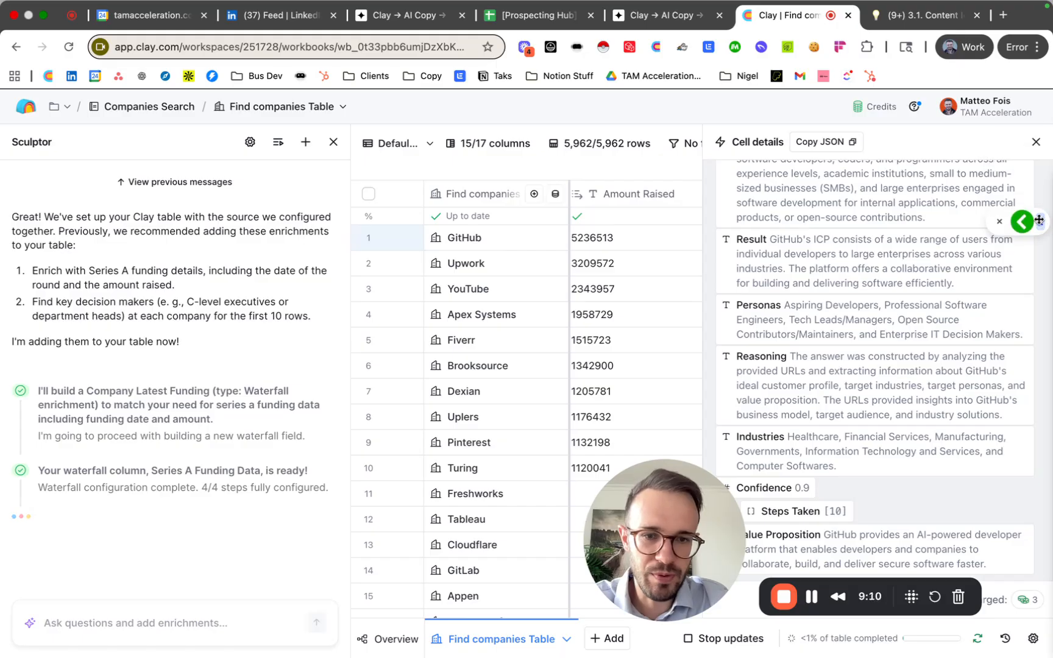
click(1036, 141)
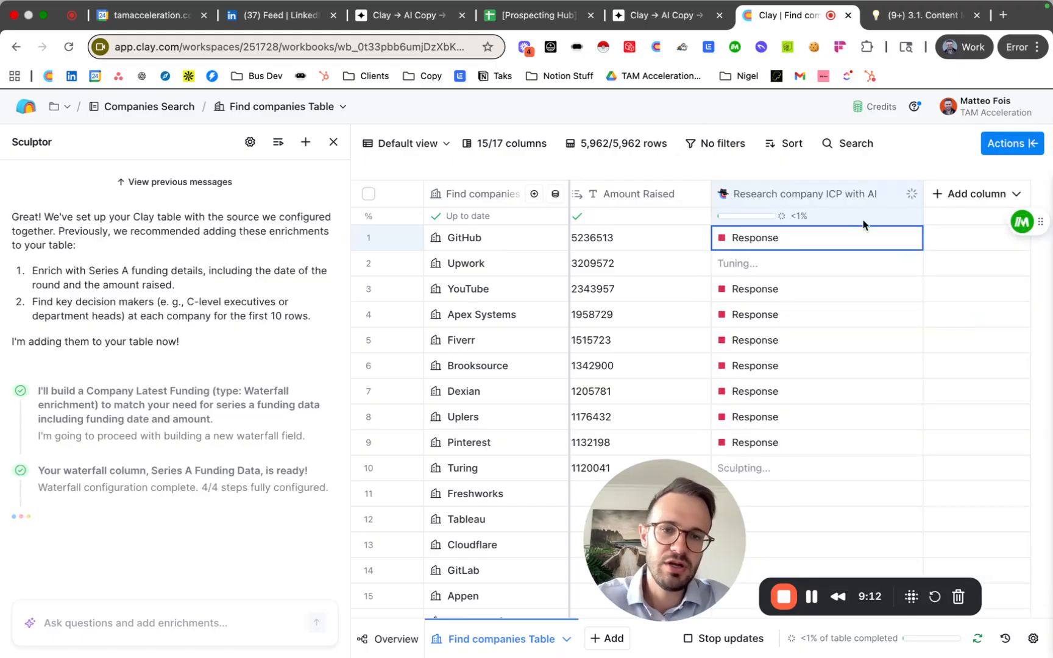
Read through the prompt configured for the Research company ICP with AI column, leaving the column's settings unsaved.
click(834, 201)
click(810, 250)
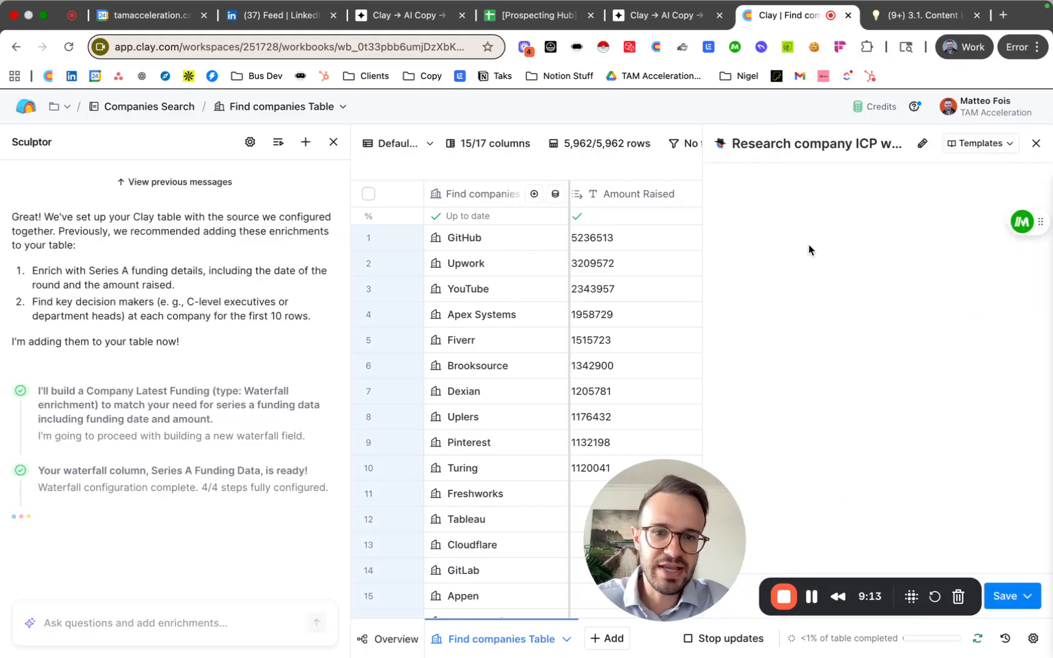
scroll(891, 402, down, 10)
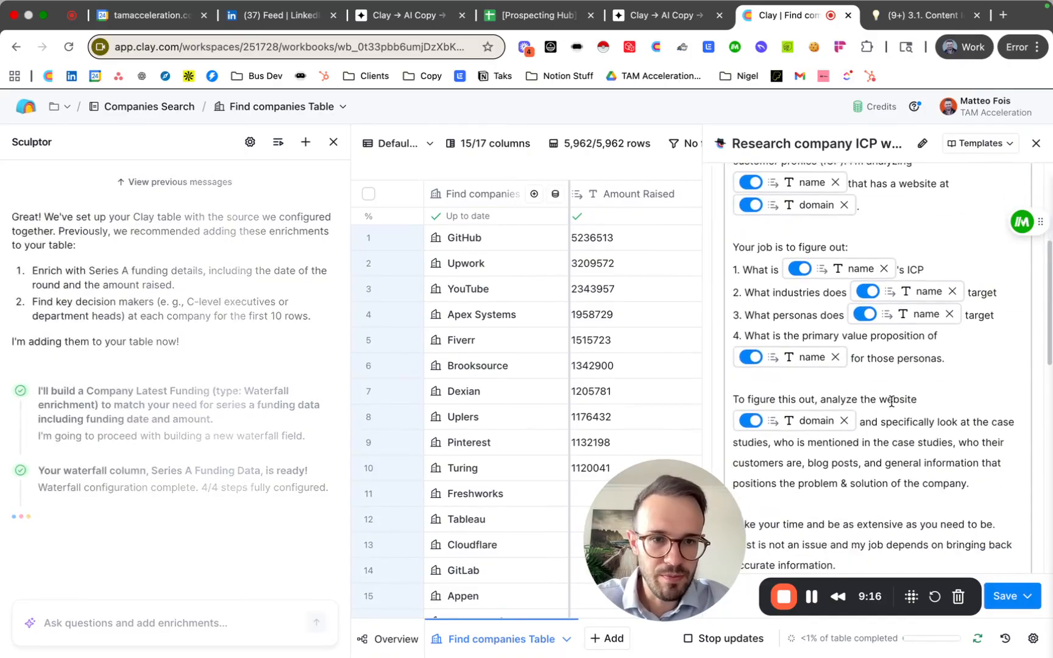
click(1036, 143)
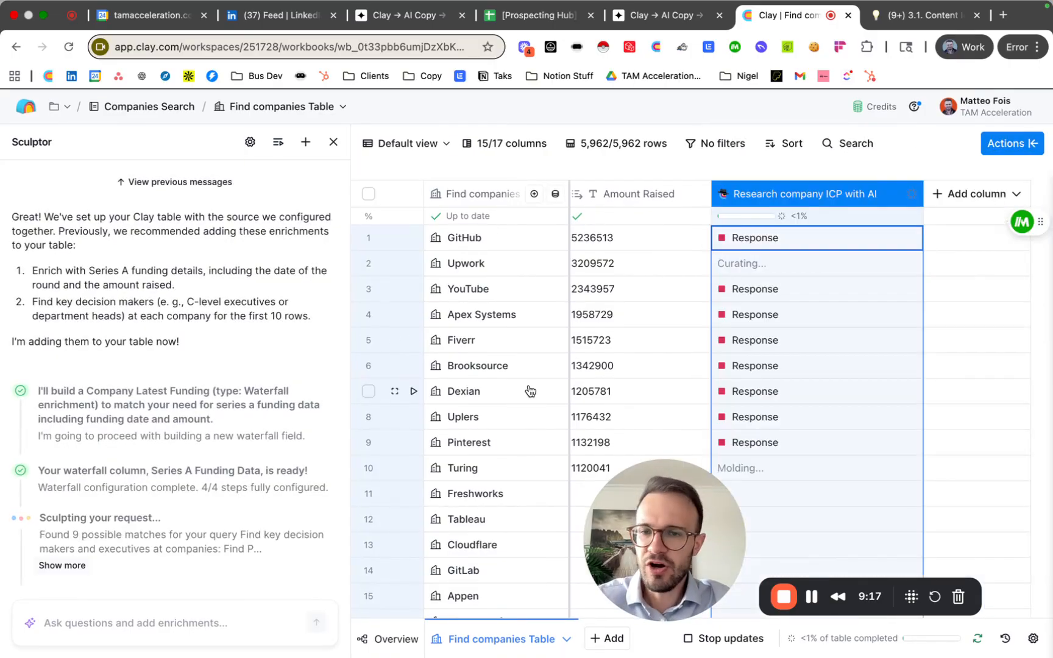
Examine the Find companies table's columns from Name and Description through Domain, Founded, Amount Raised and the AI company ICP research.
scroll(669, 376, left, 10)
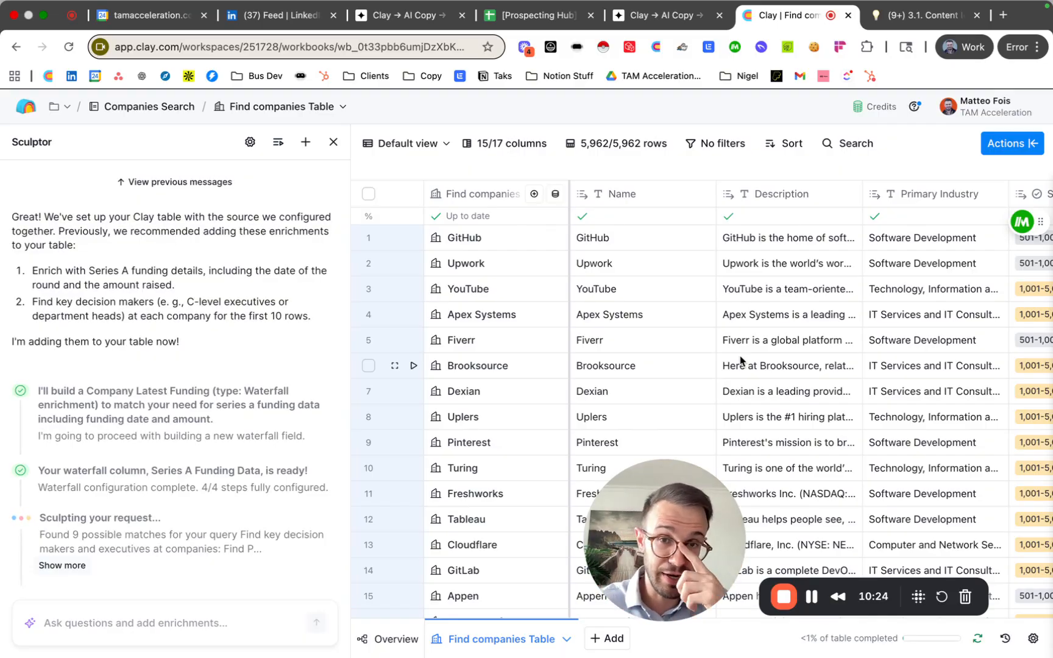
scroll(741, 366, right, 10)
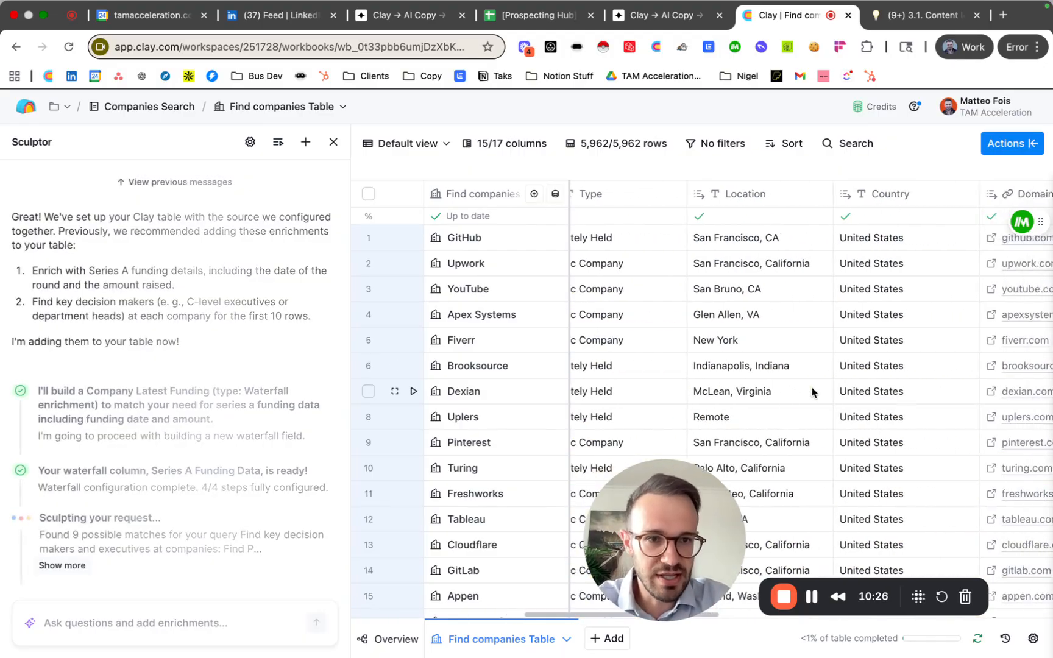
scroll(812, 392, right, 15)
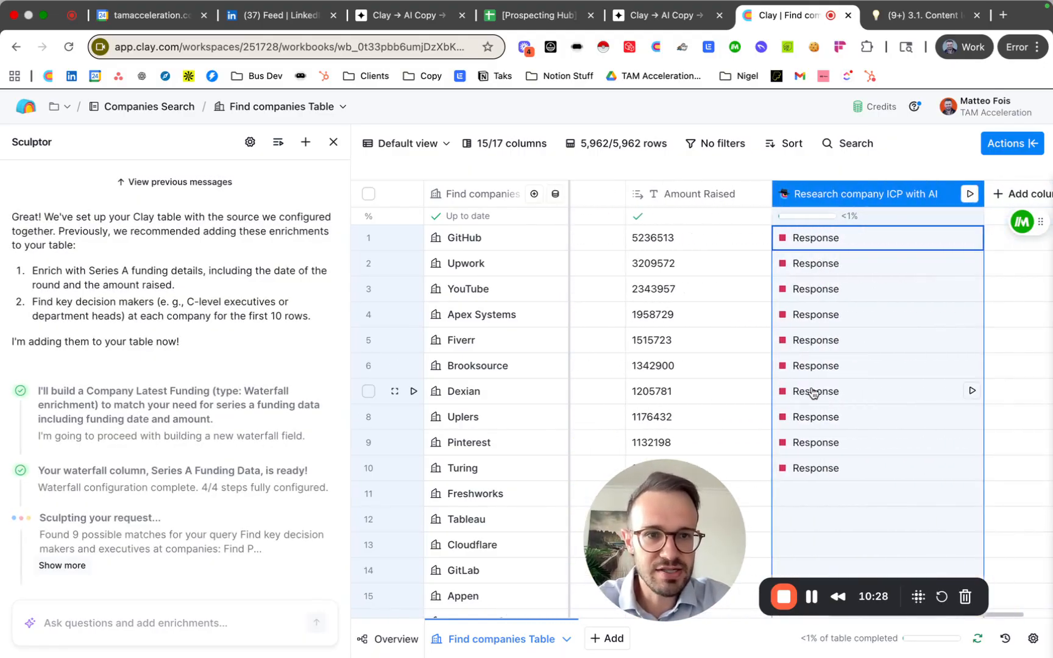
scroll(813, 392, left, 3)
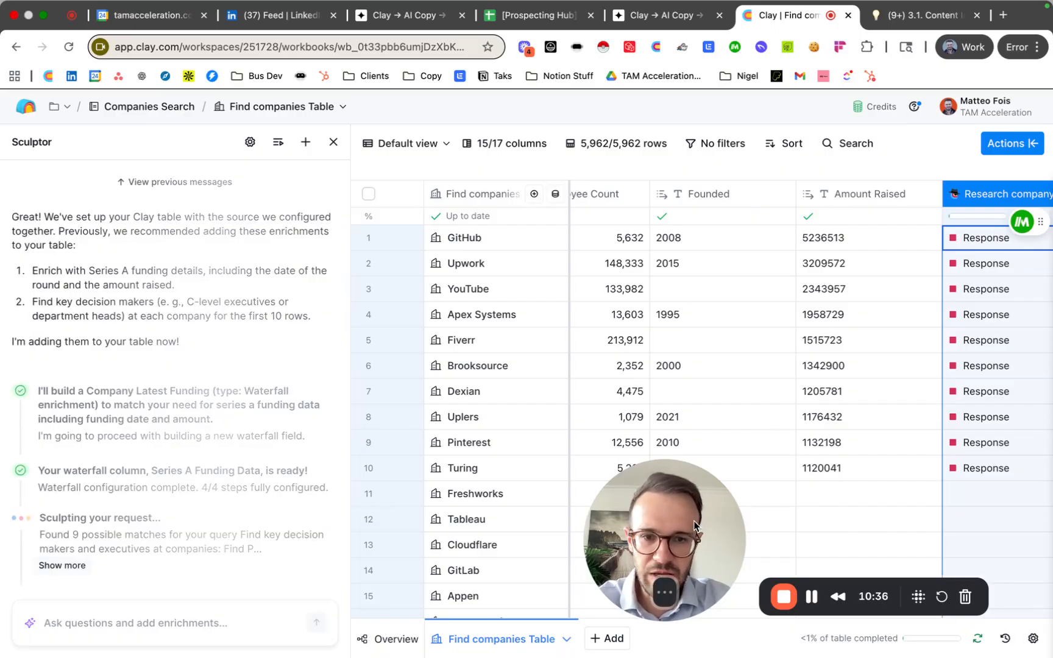
mouse_move(693, 521)
mouse_down()
mouse_move(191, 510)
mouse_move(137, 529)
mouse_move(115, 563)
mouse_up()
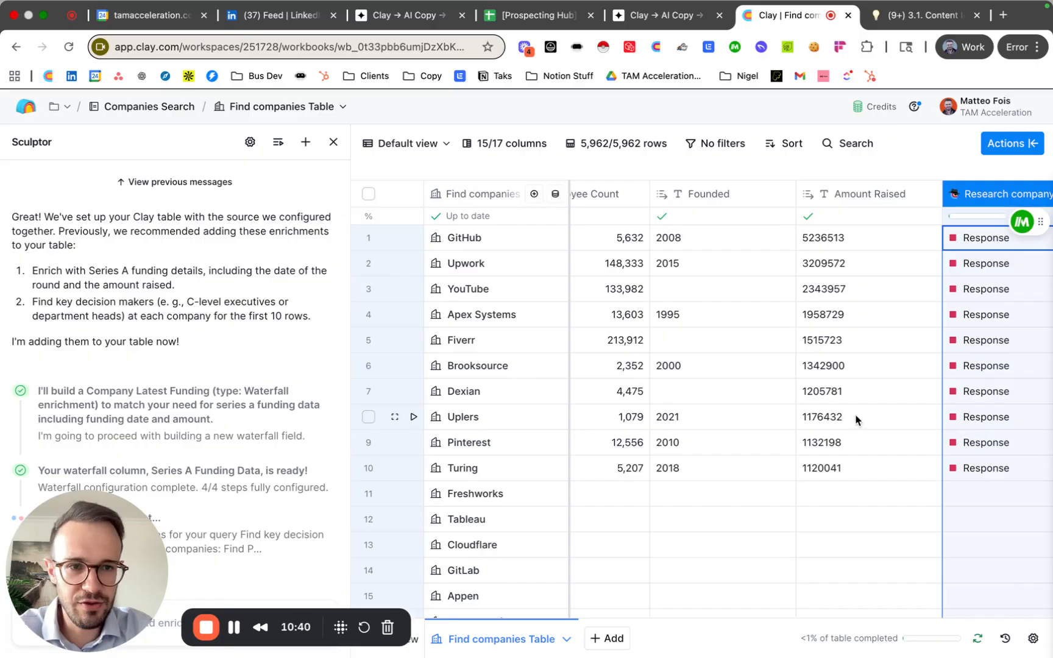
scroll(776, 417, left, 5)
scroll(776, 417, left, 8)
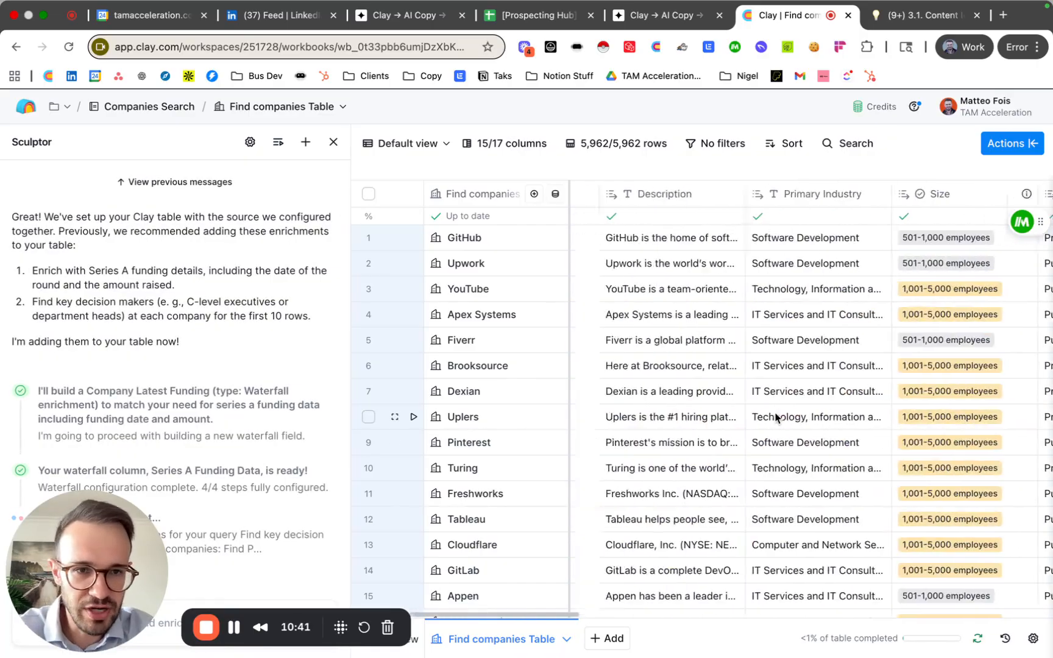
scroll(776, 418, right, 4)
scroll(776, 417, right, 3)
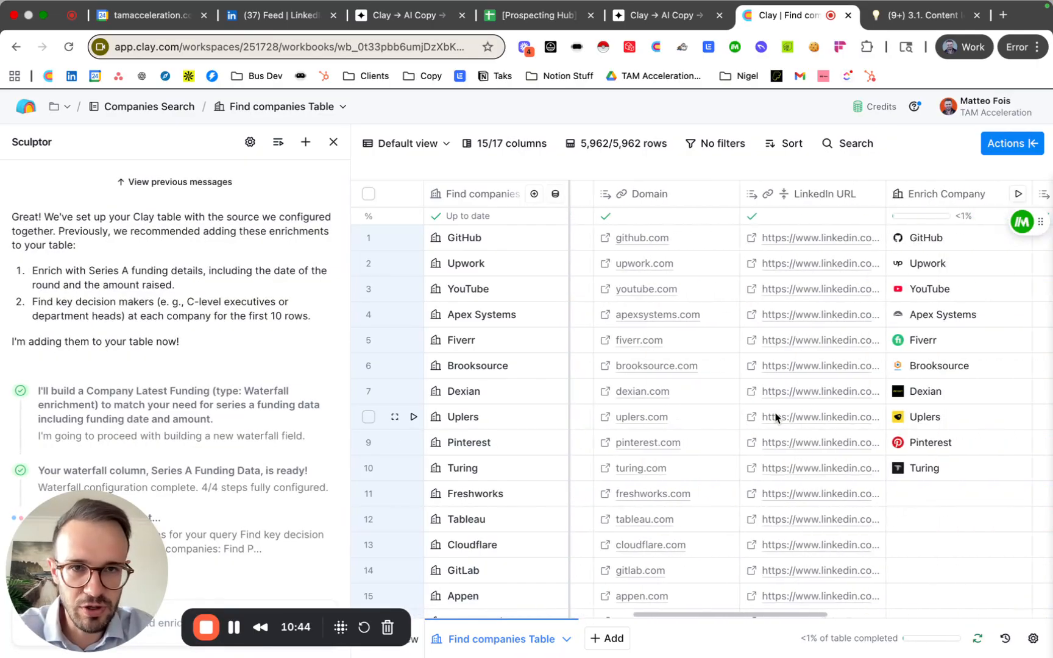
Switch to the Luma event page and examine the AI Copy part of the Clay → AI Copy → Smartlead title.
click(668, 25)
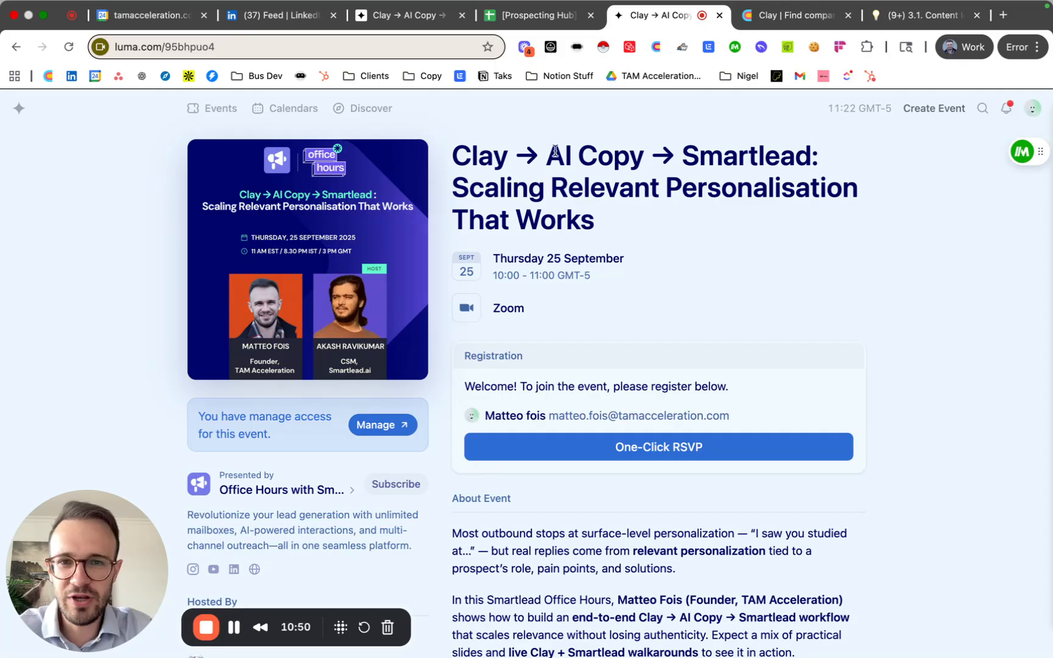
drag(547, 155, 640, 156)
click(639, 155)
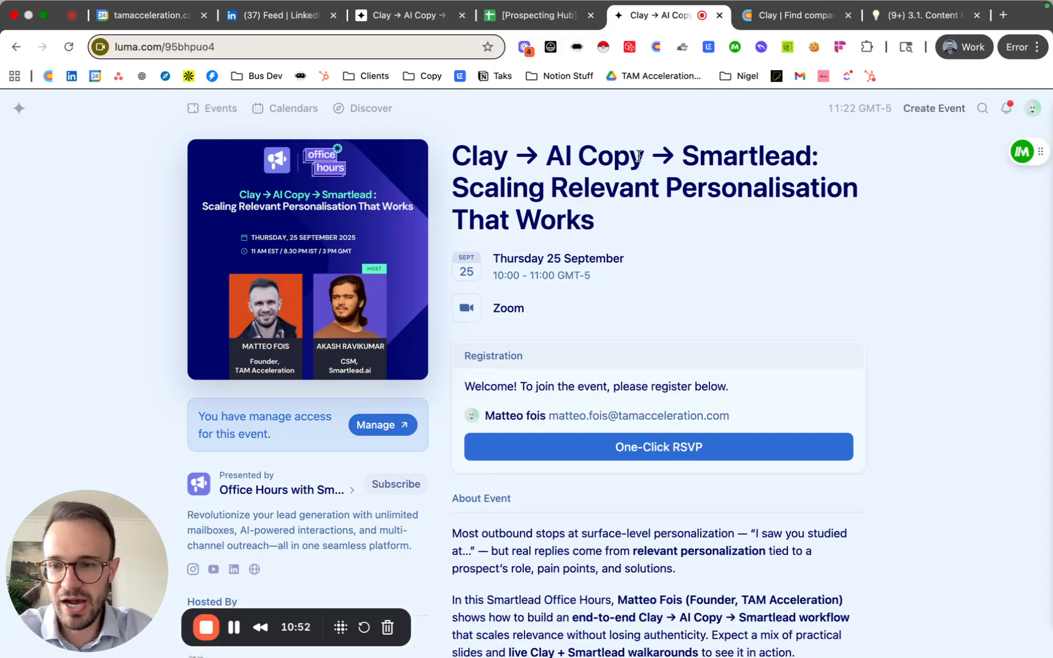